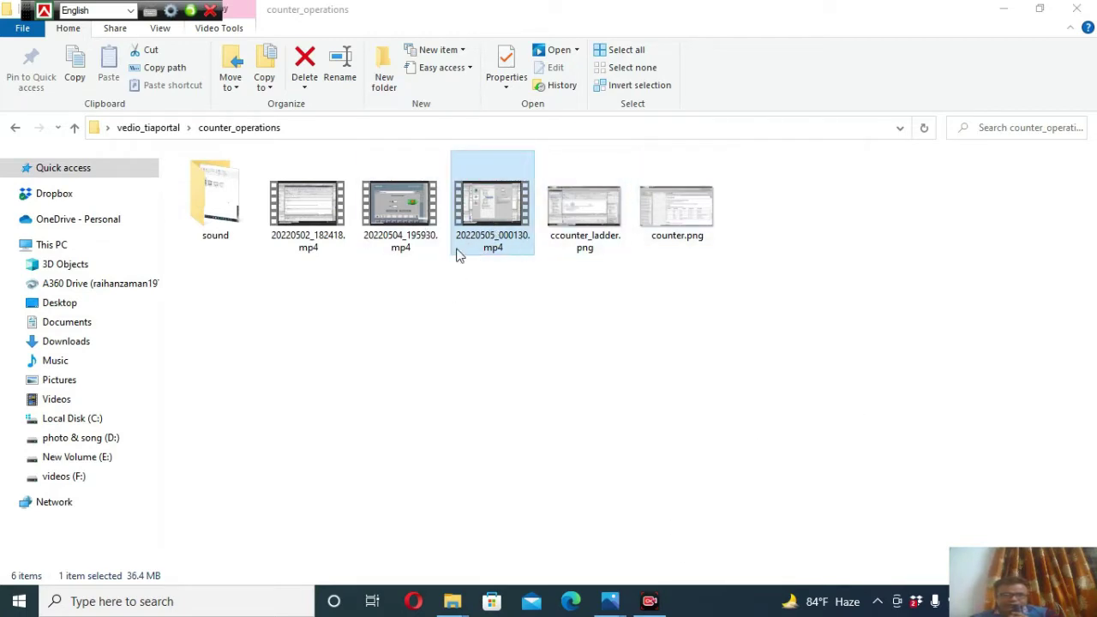
- Watch the counter demonstration in 20220504_195930.mp4, close it, and skip ahead in the Project_counter4 recording
left_click(400, 219)
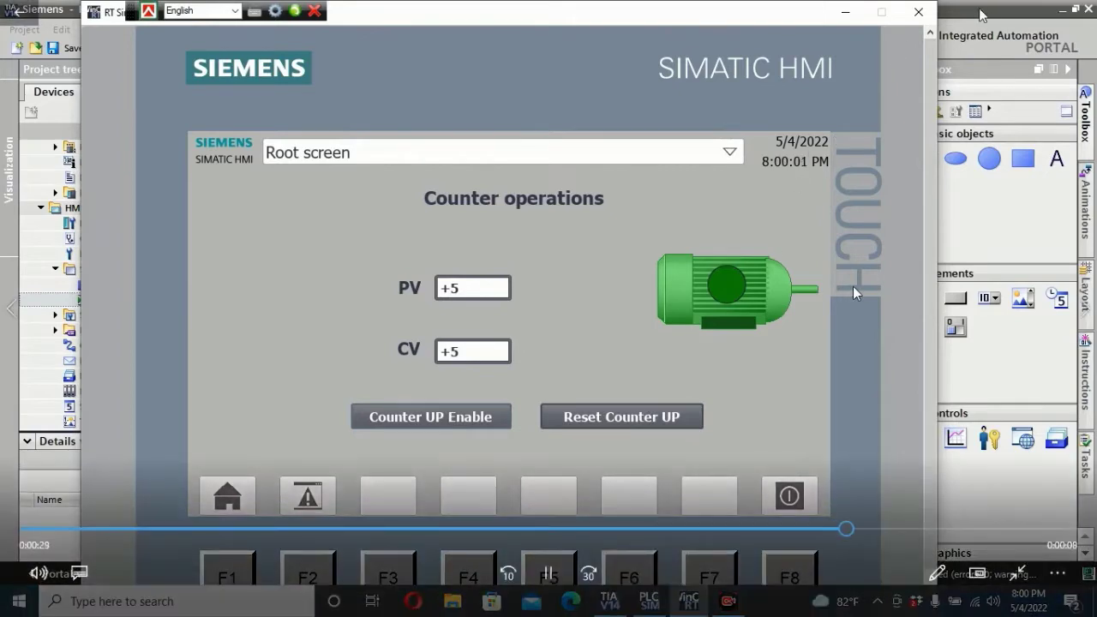
left_click(909, 13)
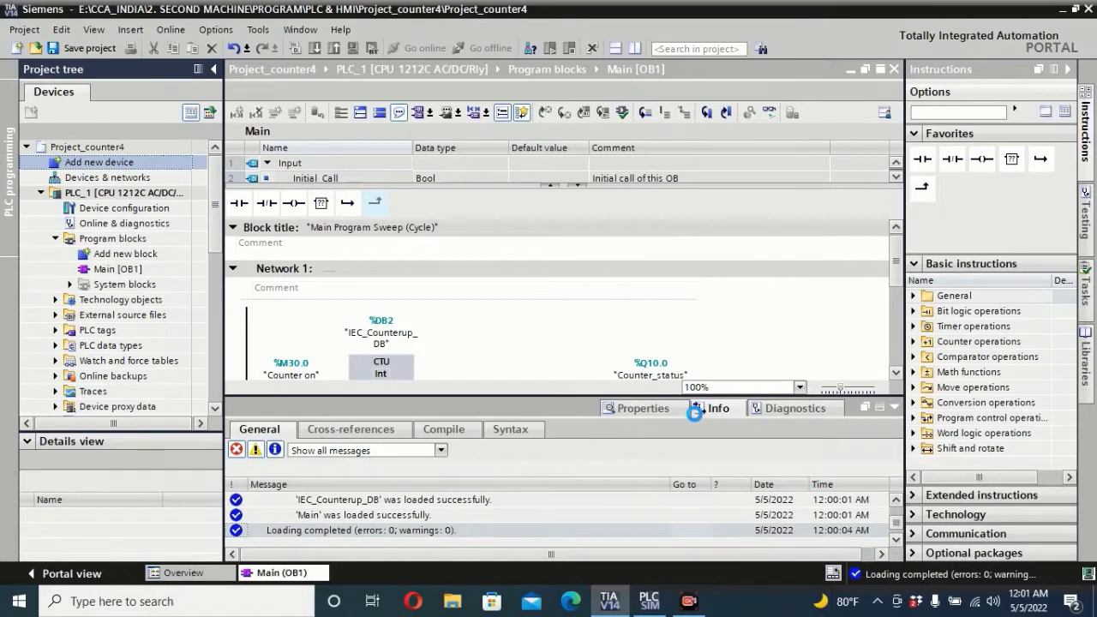
mouse_move(160, 519)
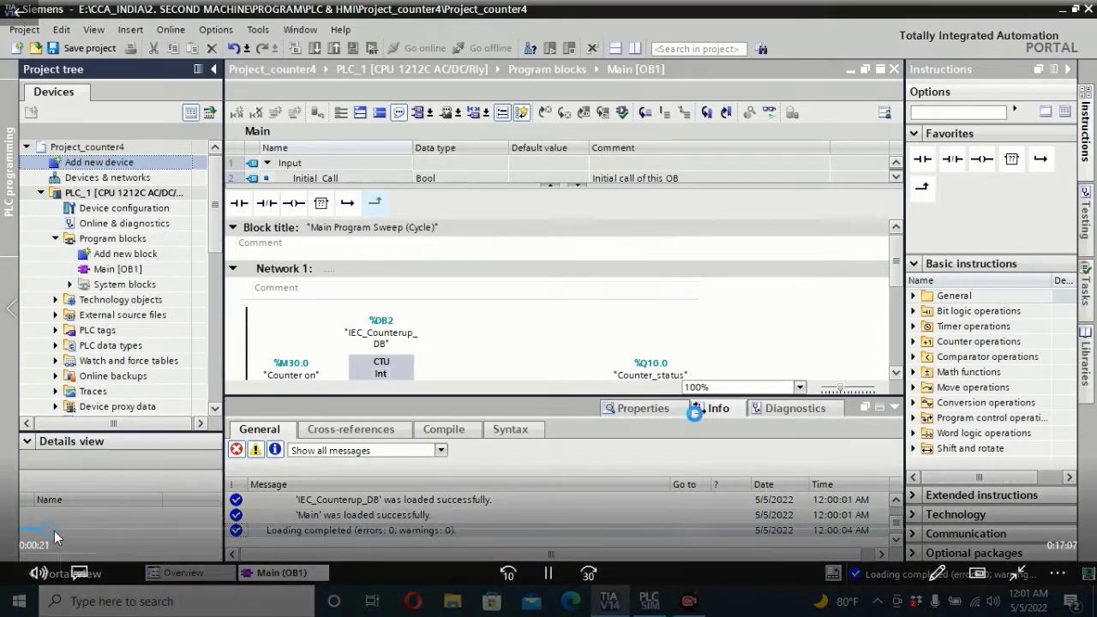
left_click(75, 530)
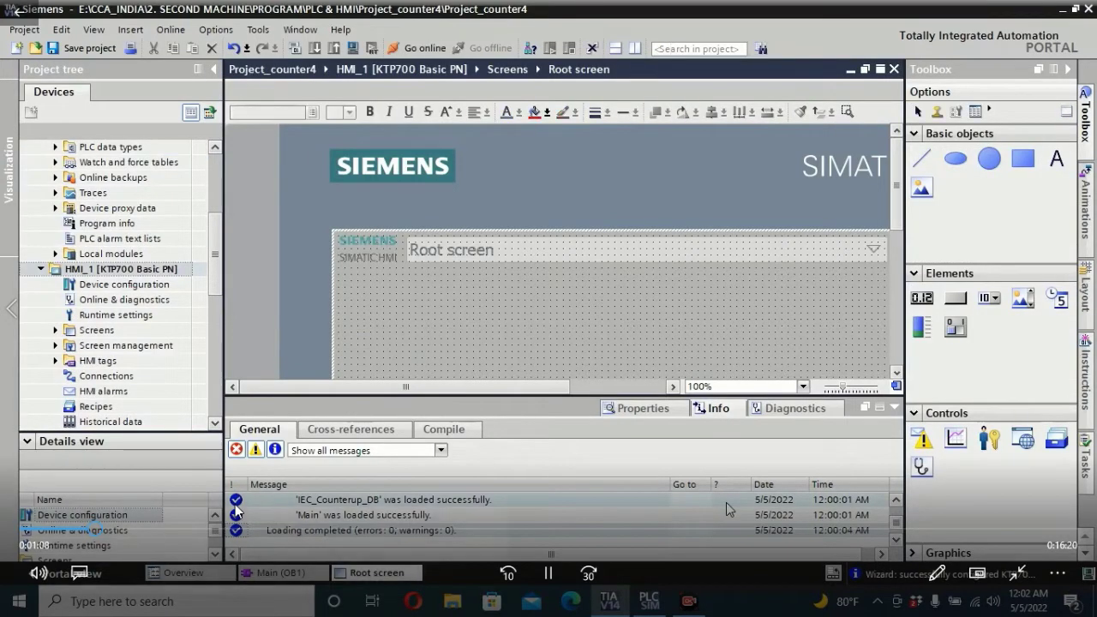
- Replace the welcome text on the HMI root screen with the heading "Counter operations" near its upper edge
mouse_move(726, 502)
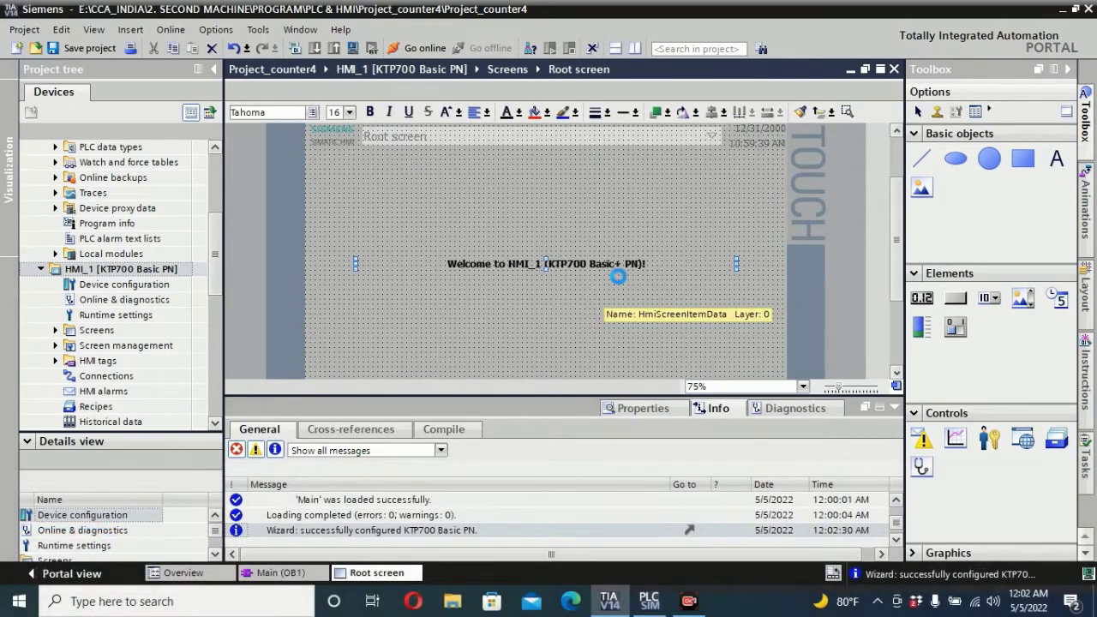
mouse_move(513, 287)
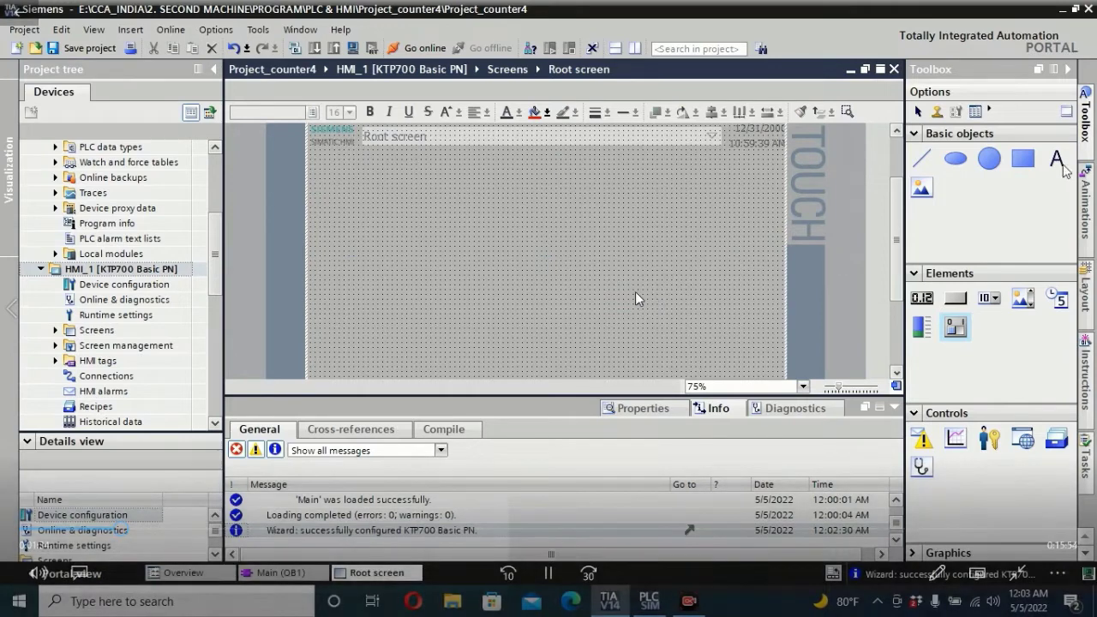
mouse_move(633, 292)
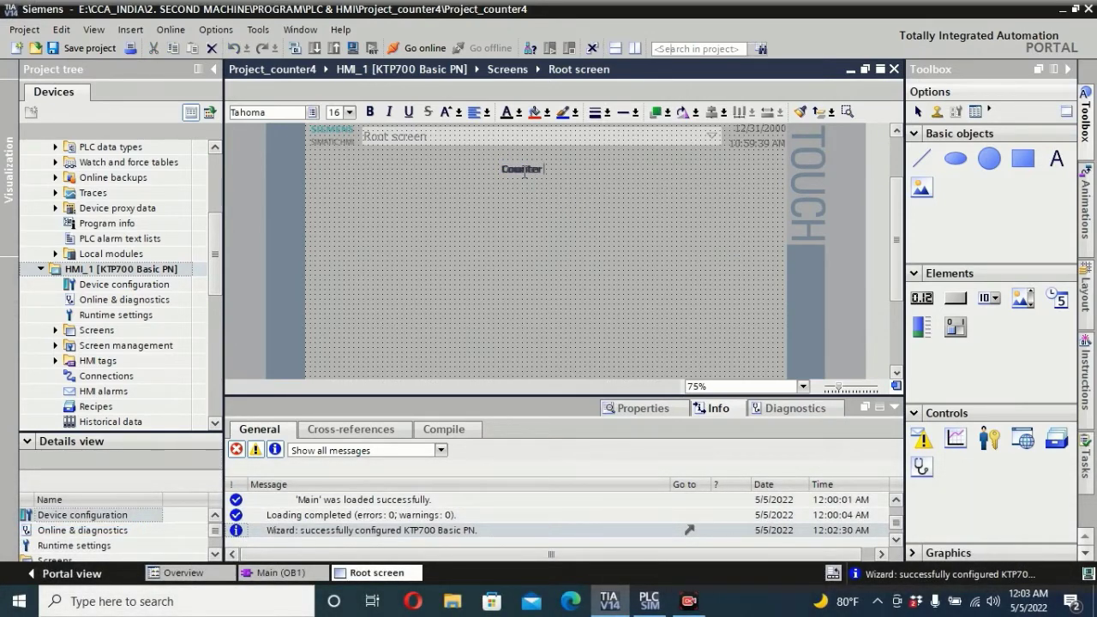
type("ope")
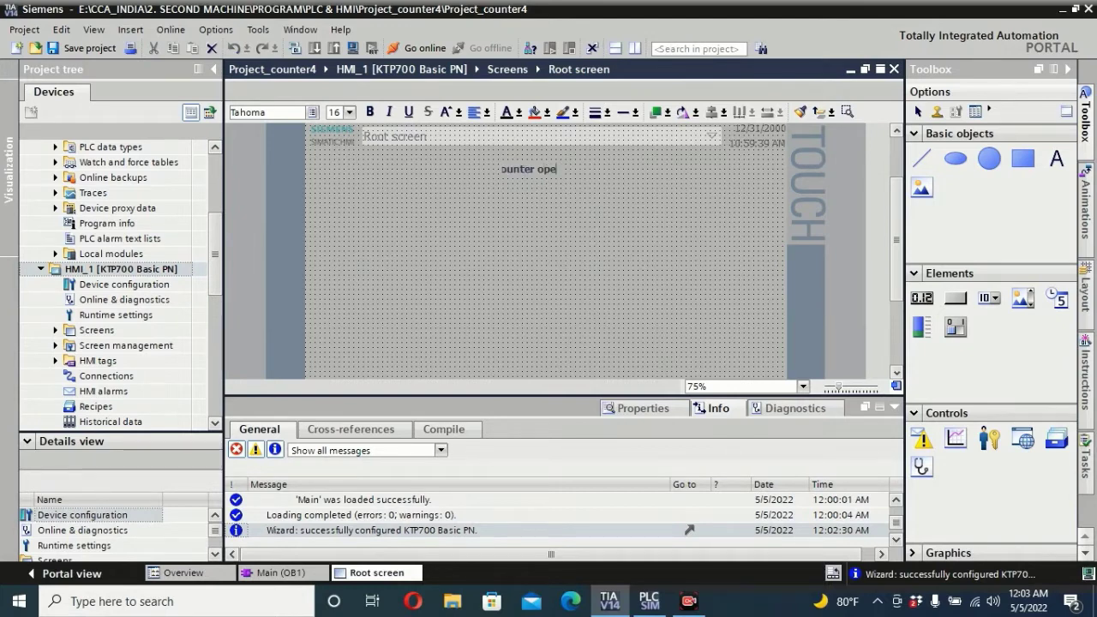
type("rations")
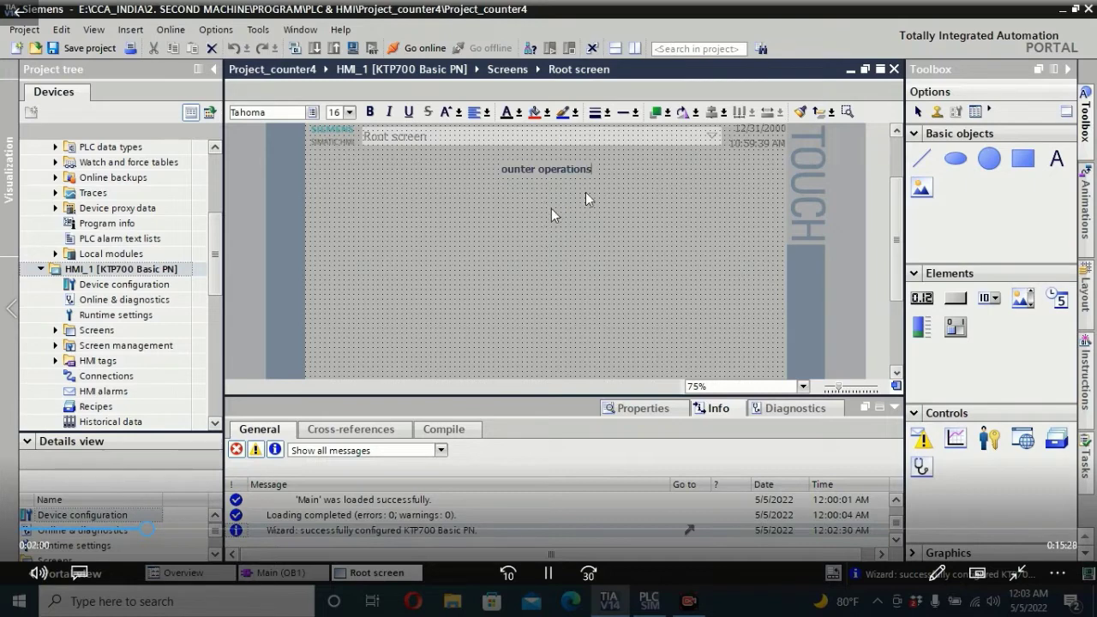
- Set the "Counter operations" heading's font size to 21
key("ctrl+a")
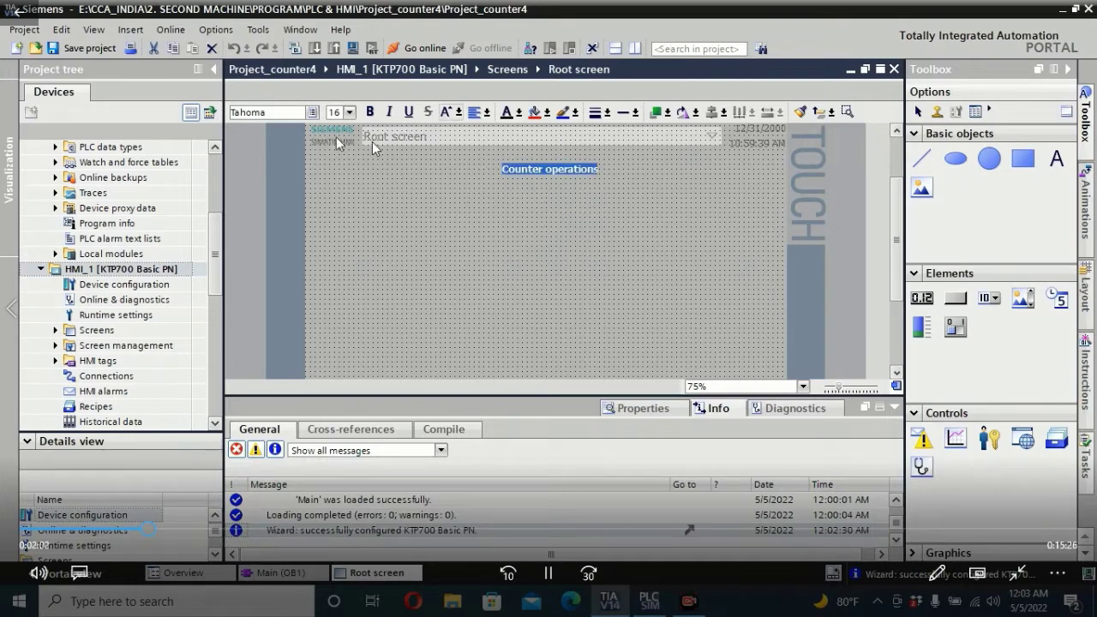
key("Escape")
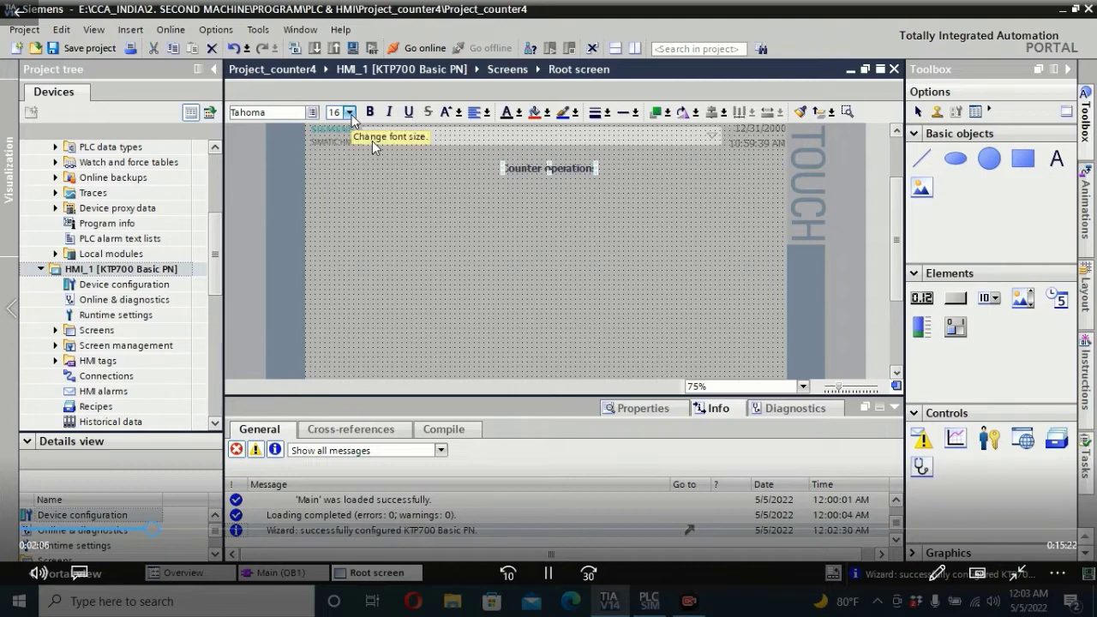
left_click(350, 112)
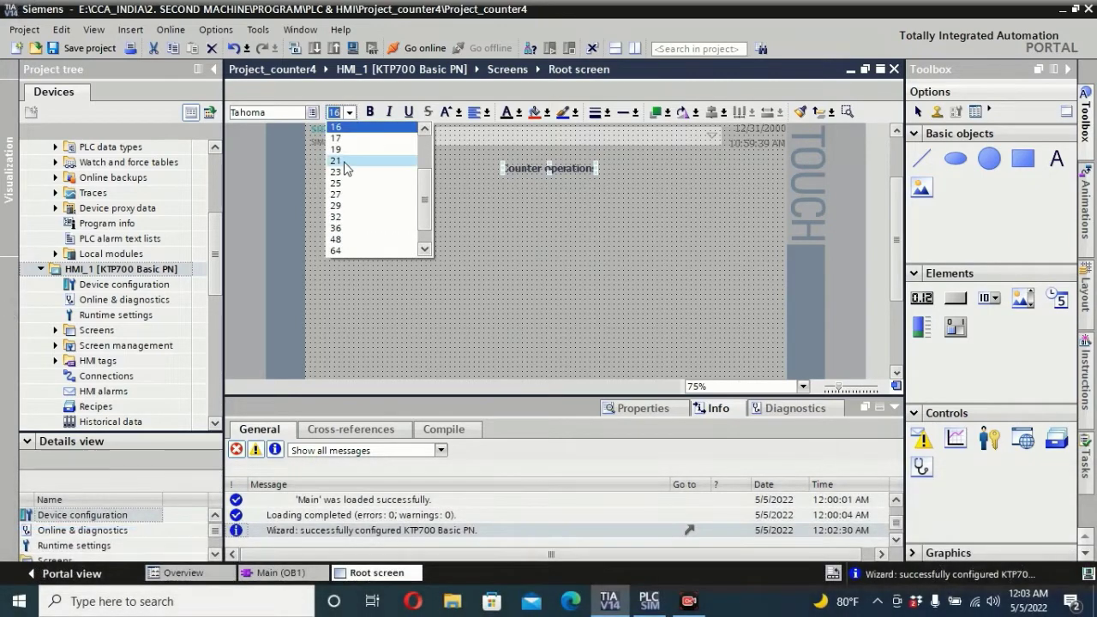
left_click(347, 161)
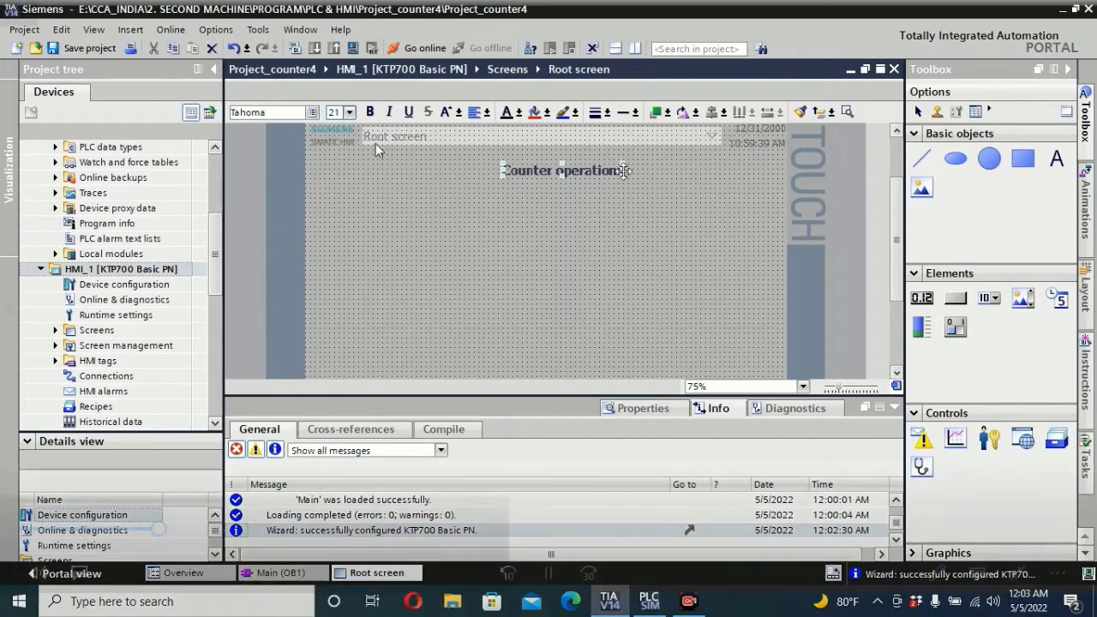
left_click(559, 219)
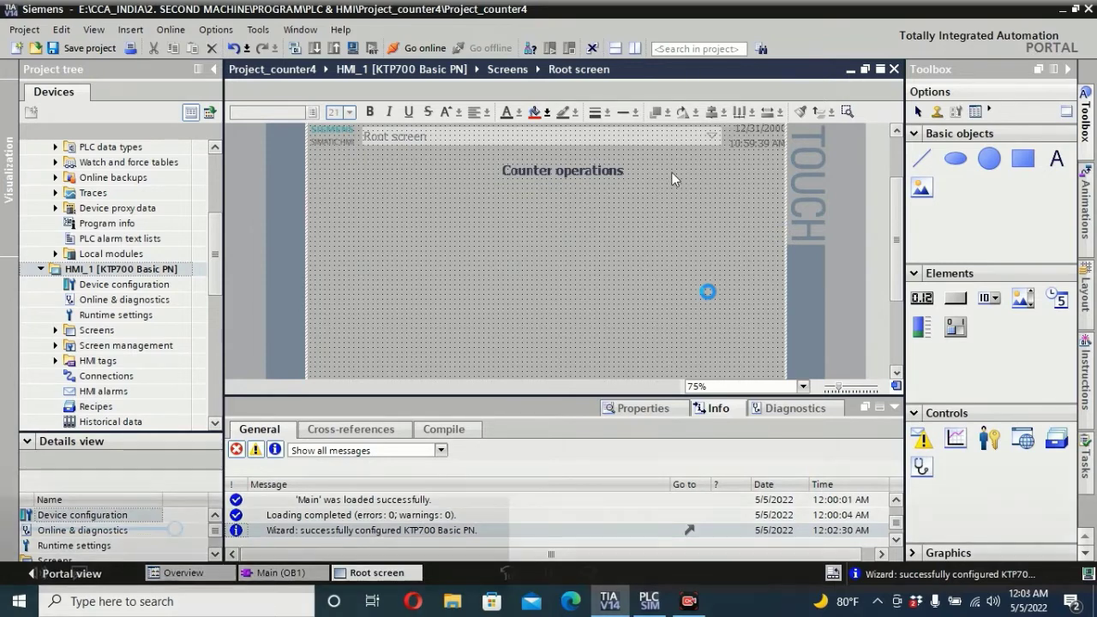
- Place a button in the lower part of the root screen, below the heading
mouse_move(968, 340)
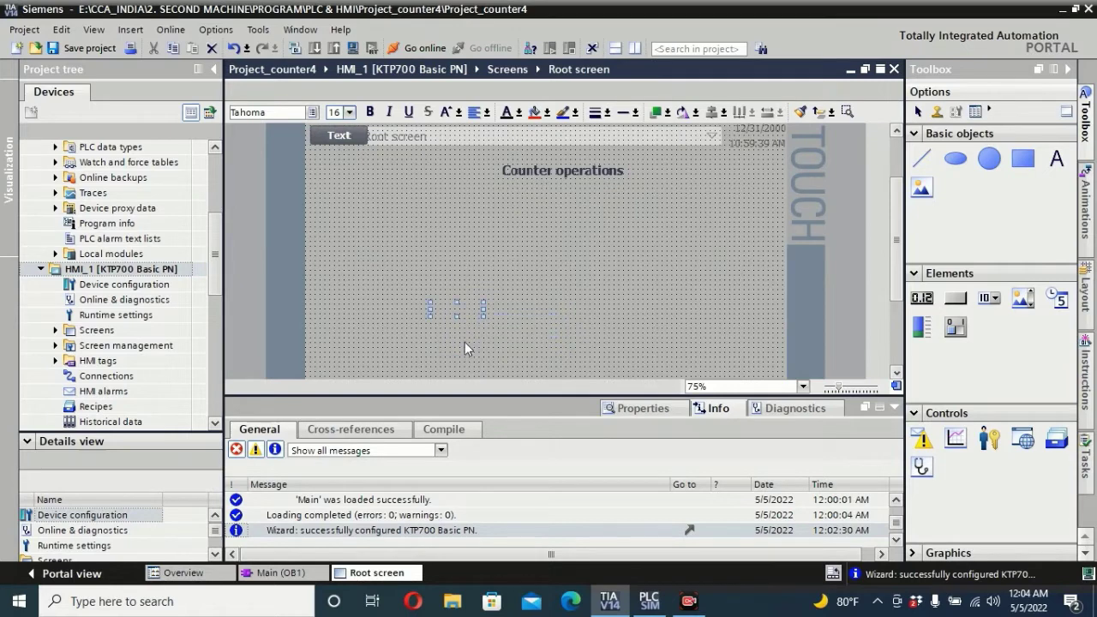
mouse_move(507, 399)
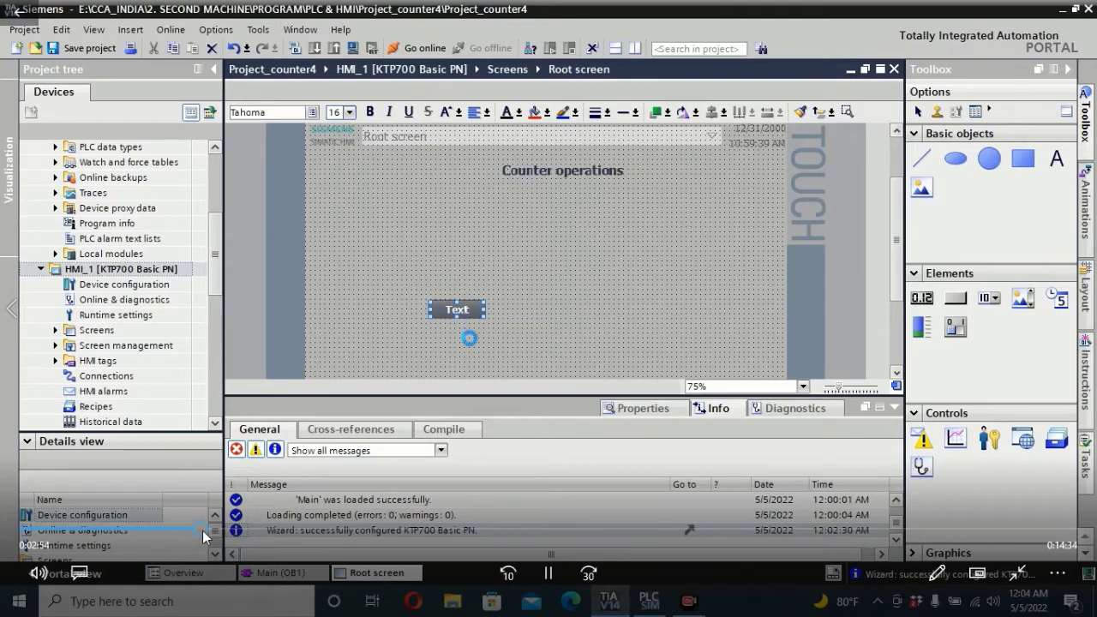
left_click_drag(202, 531, 218, 530)
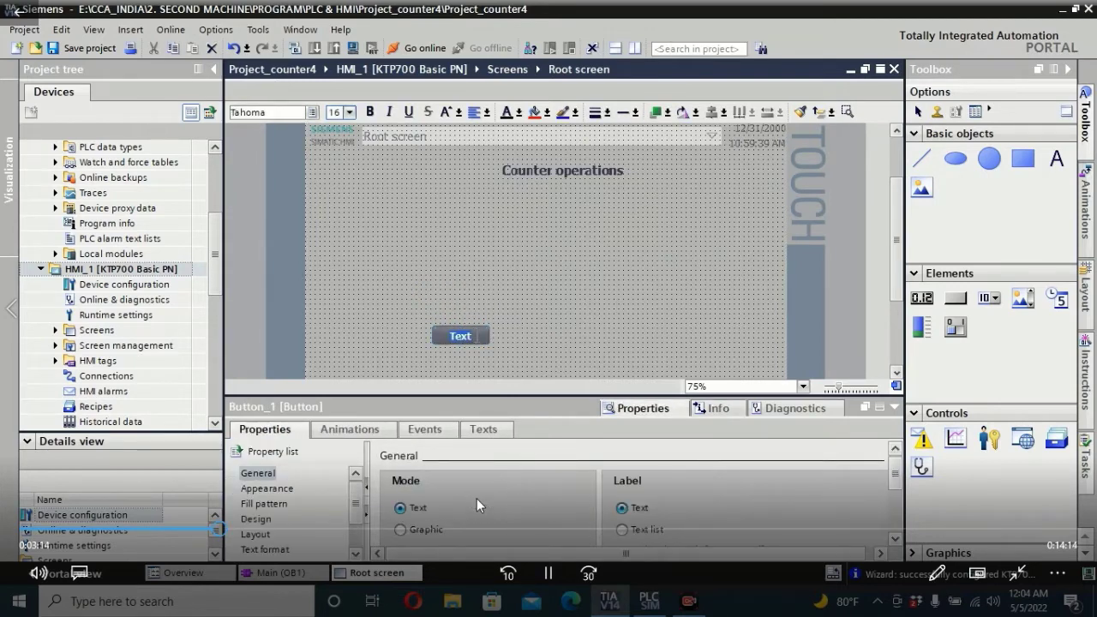
- Replace the new button's default label with "Counter UP"
key("End")
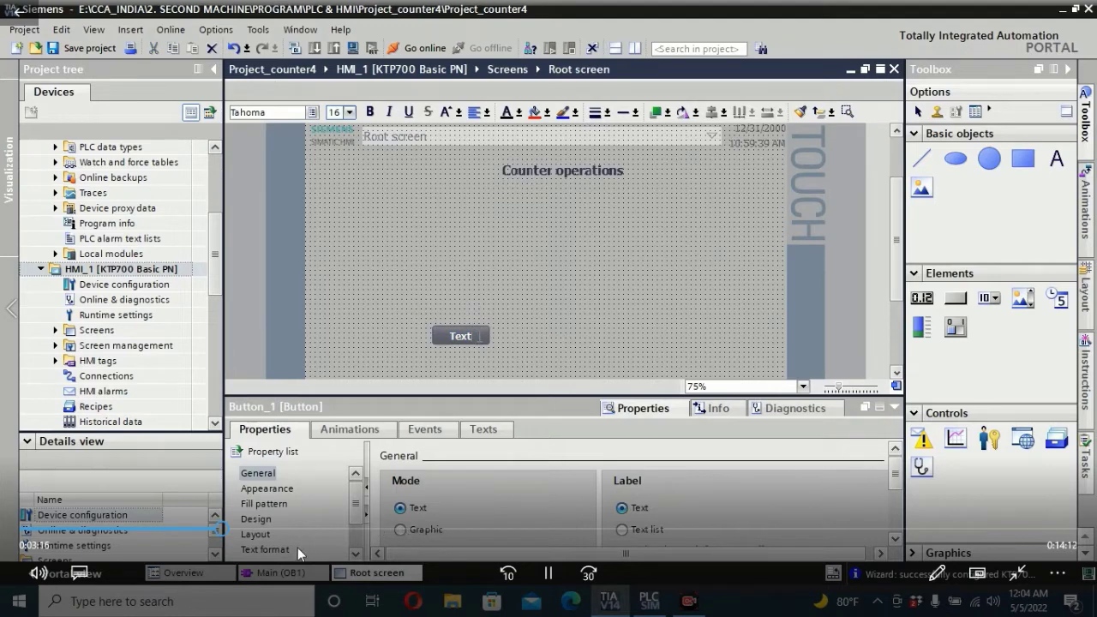
key("BackSpace")
key("BackSpace")
key("BackSpace")
key("BackSpace")
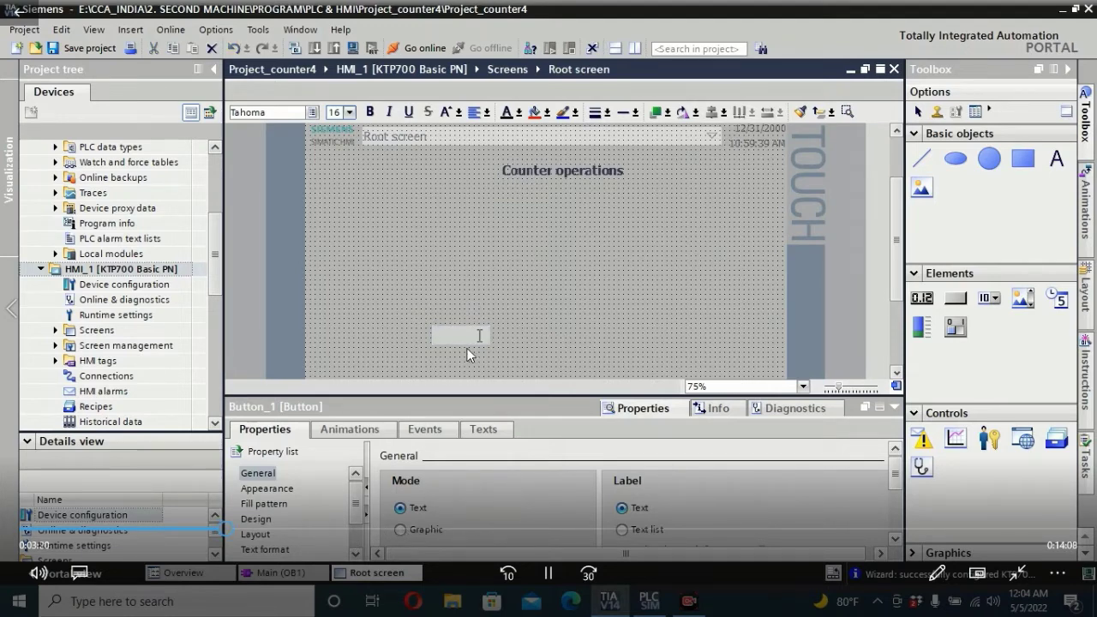
left_click(470, 344)
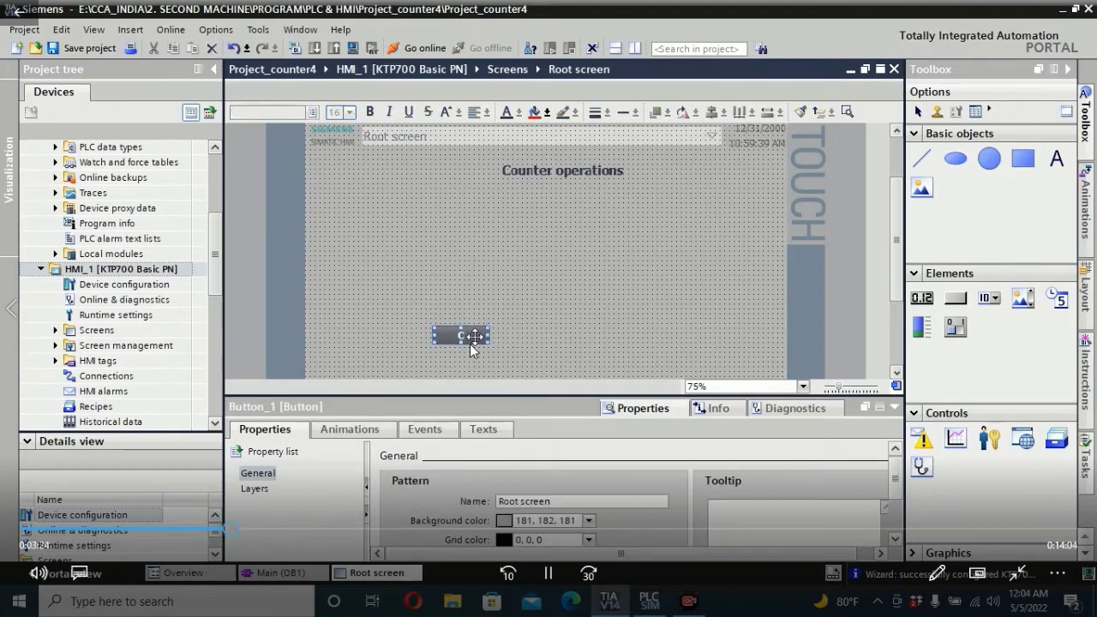
left_click(472, 340)
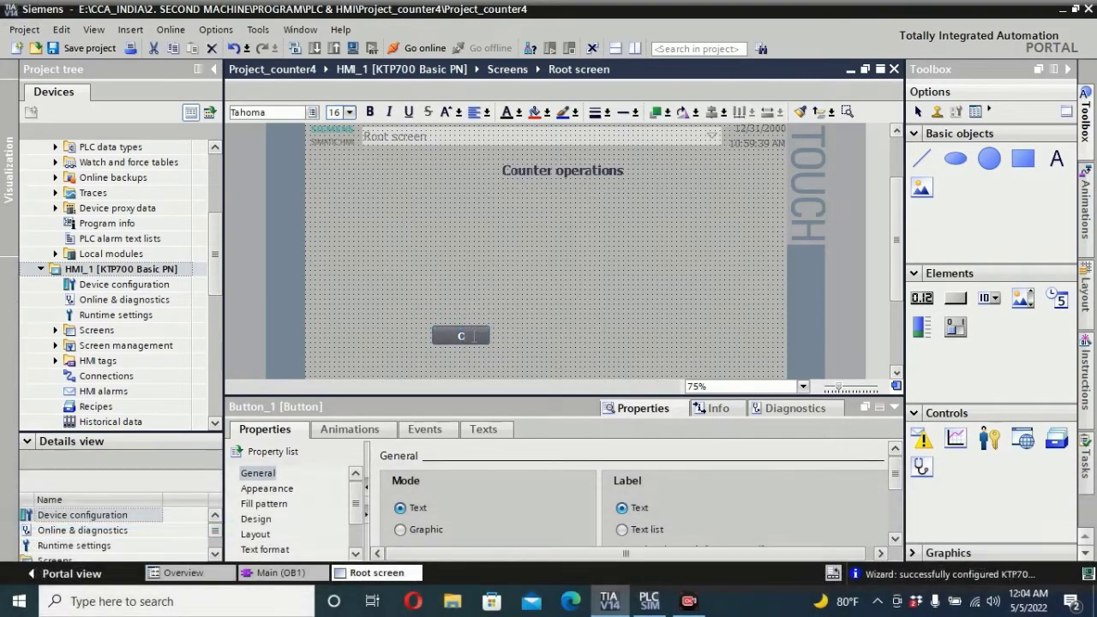
type("Co")
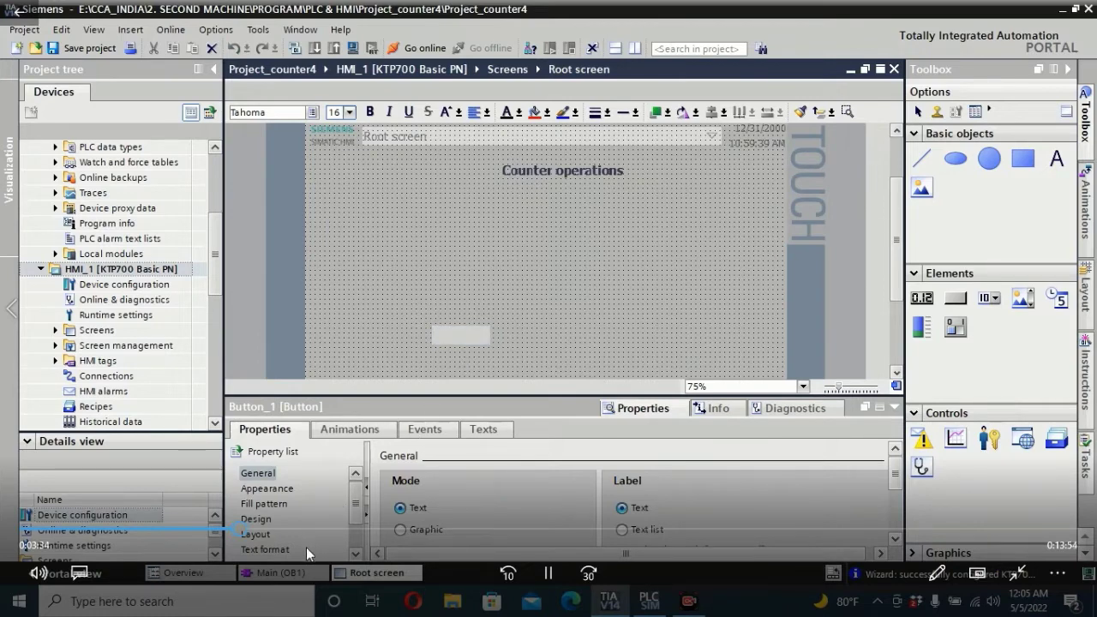
left_click(259, 530)
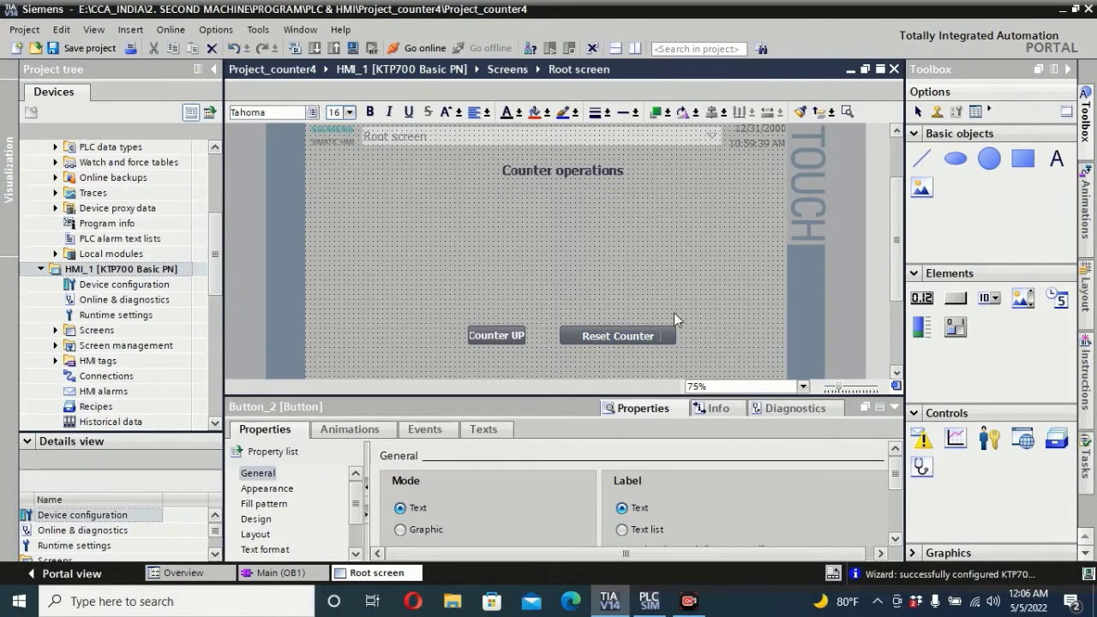
- Complete the second button's label as "Reset Counter UP" and widen the "Counter UP" button to about 167 px
type("UP")
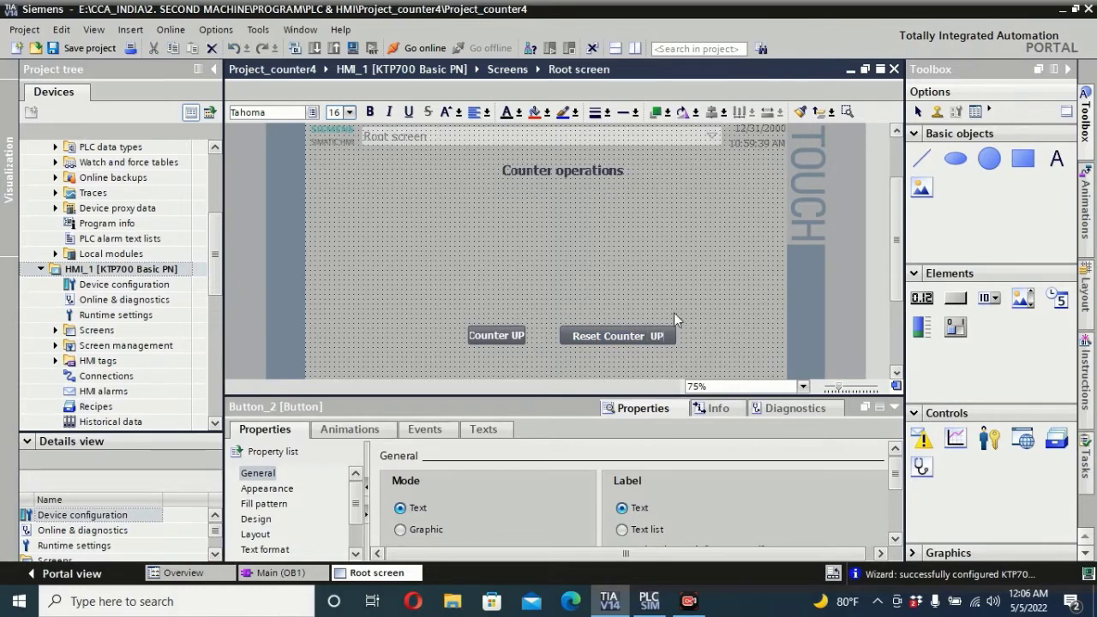
left_click(501, 338)
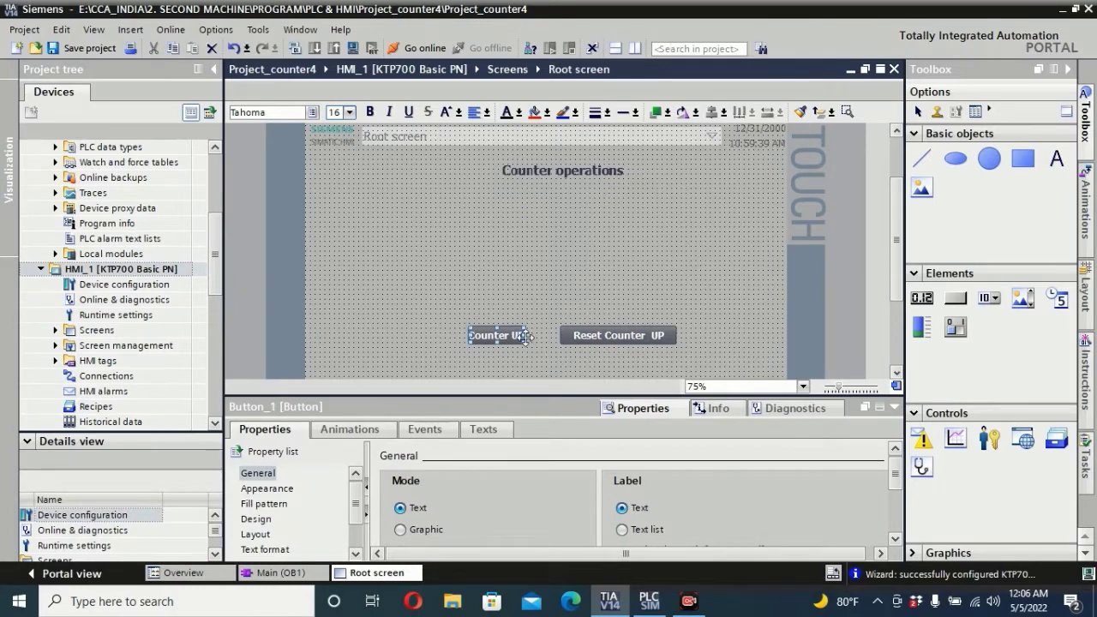
left_click_drag(527, 336, 540, 335)
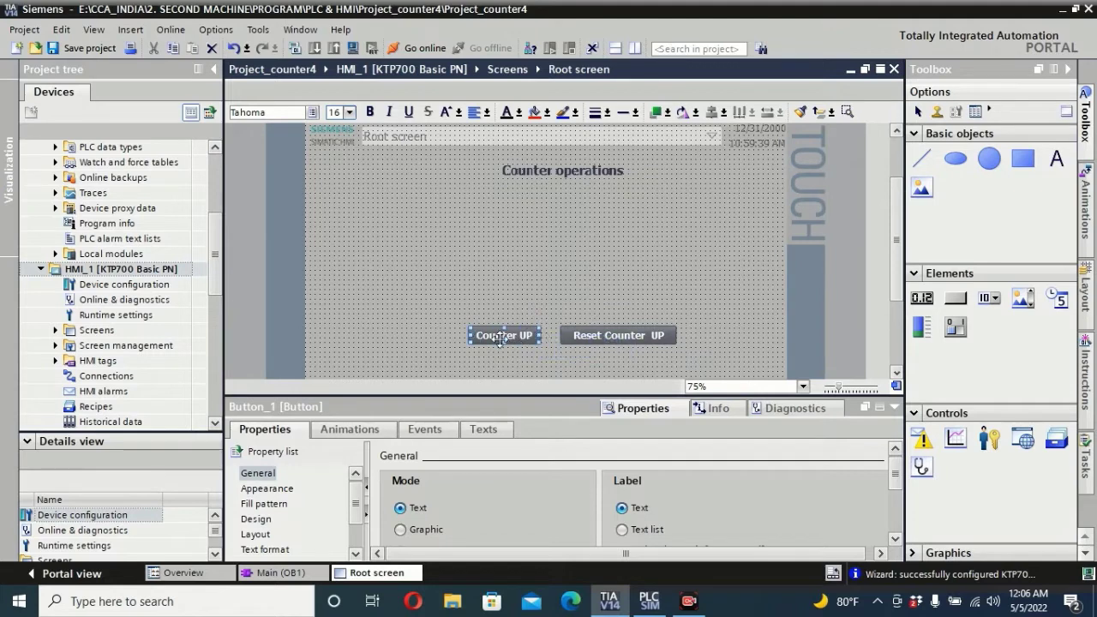
left_click_drag(469, 335, 442, 335)
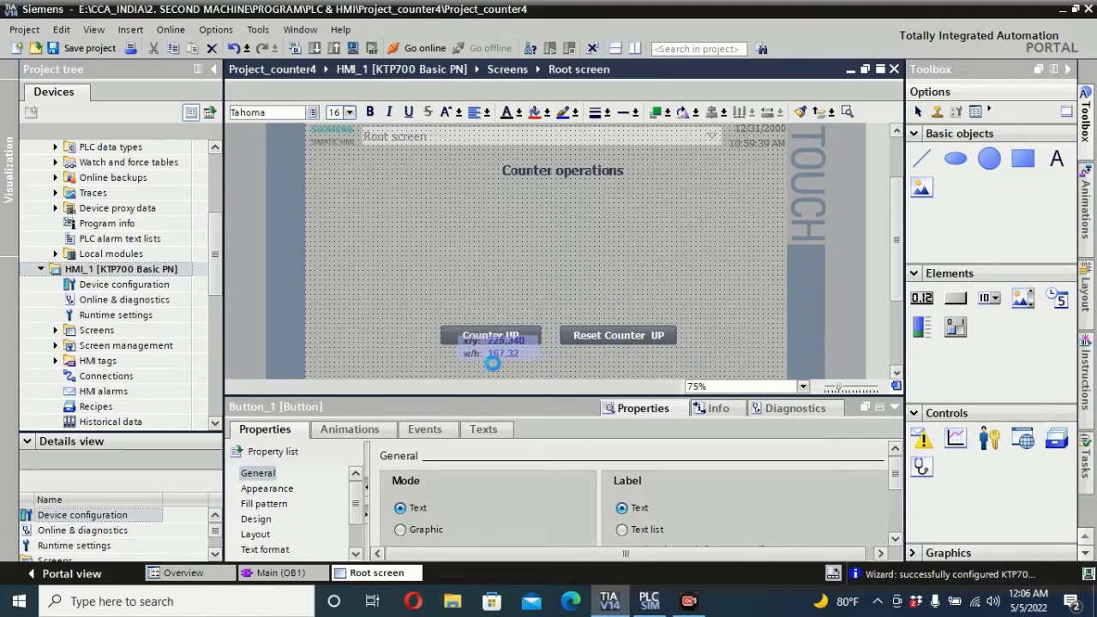
left_click(549, 368)
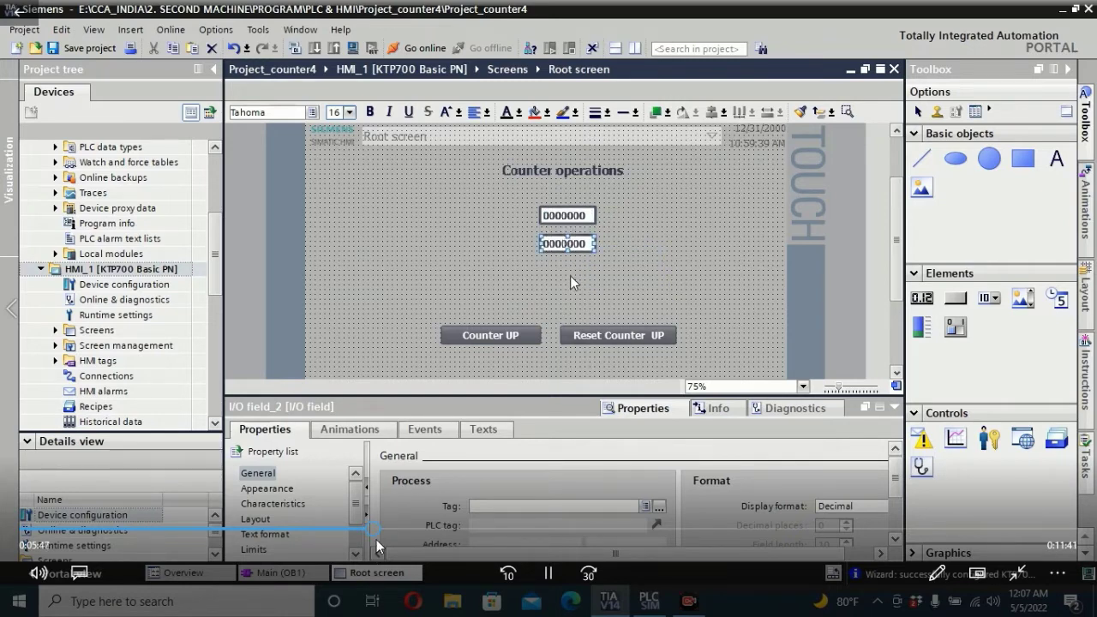
- Skip ahead through the recording to the motor graphic beside the PV and CV fields
left_click_drag(377, 546, 463, 531)
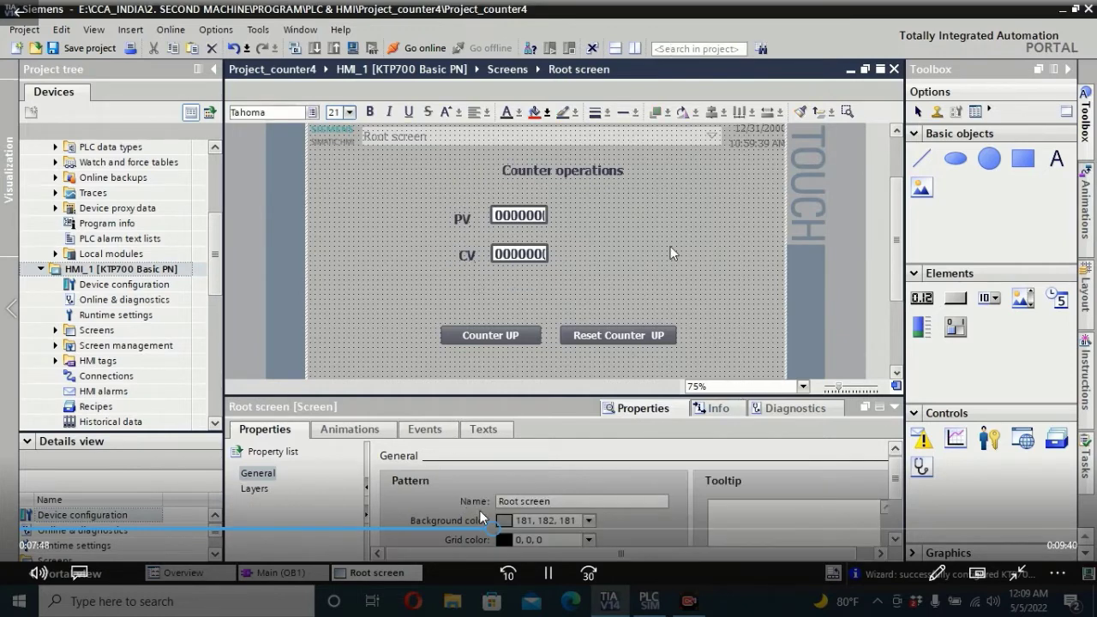
left_click(527, 529)
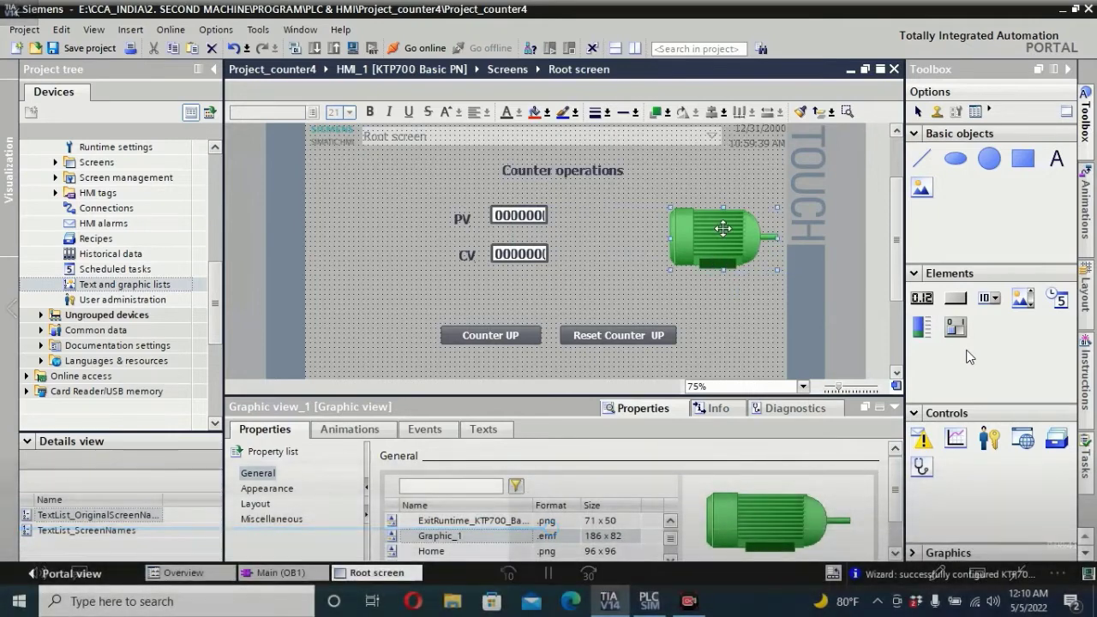
- Stretch the motor graphic slightly upwards and place a circle over the middle of the motor body
left_click_drag(725, 208, 725, 202)
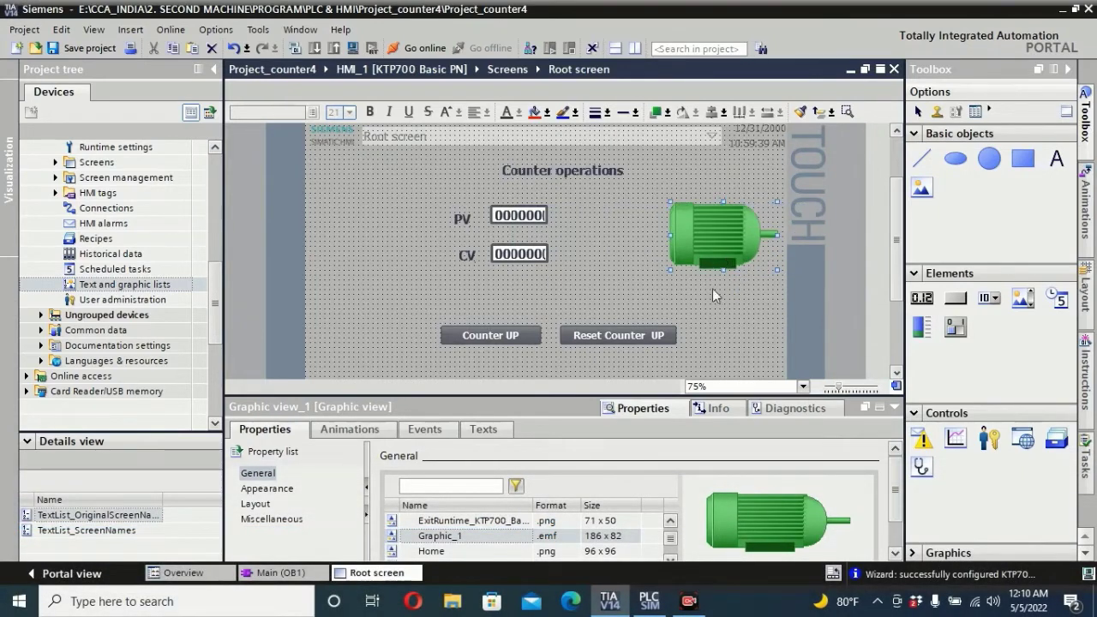
left_click(725, 322)
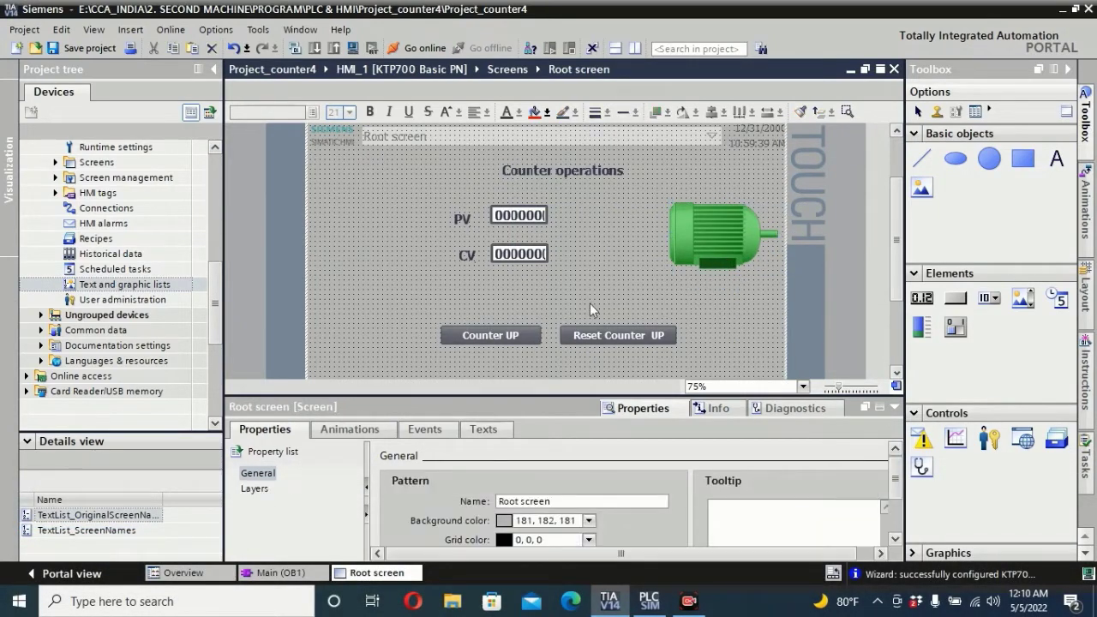
left_click(991, 160)
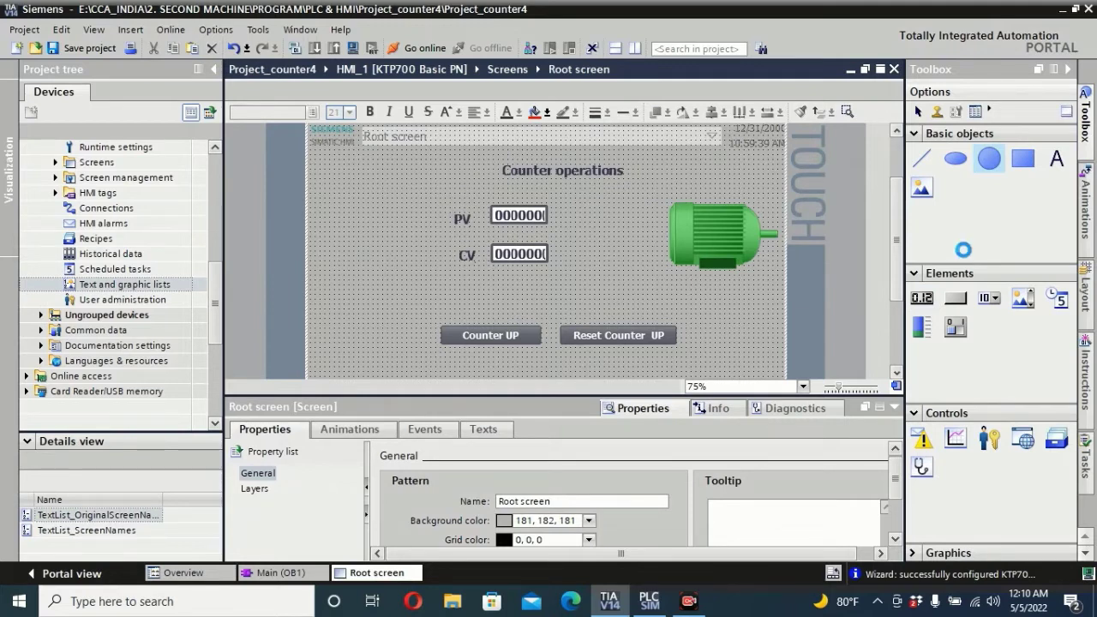
left_click(323, 138)
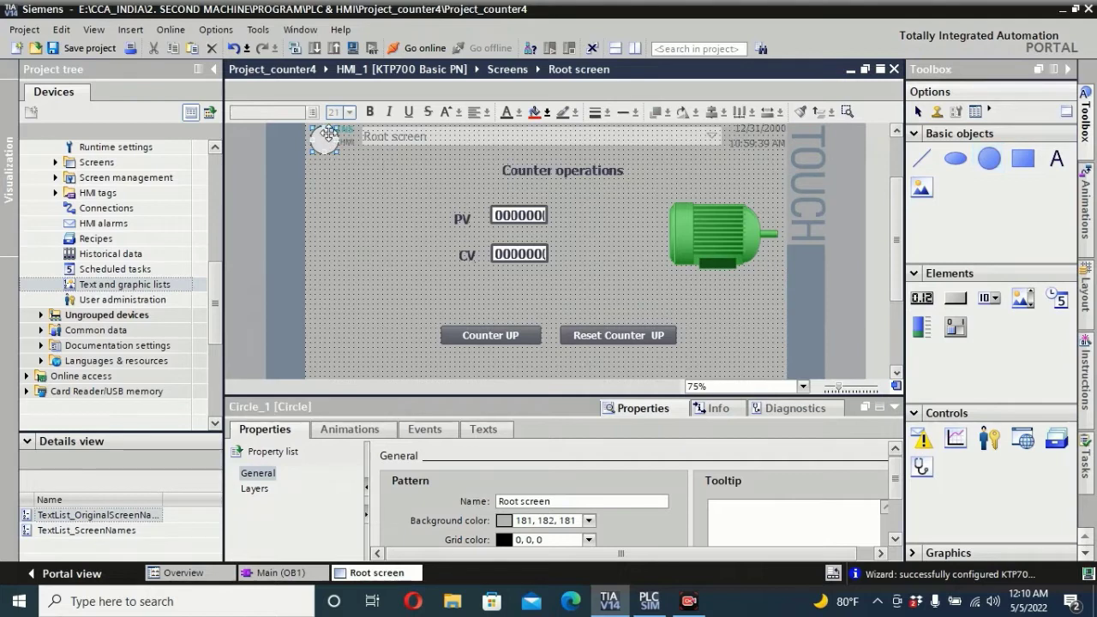
mouse_move(714, 246)
left_mouse_down()
mouse_move(713, 230)
mouse_move(729, 240)
left_mouse_up()
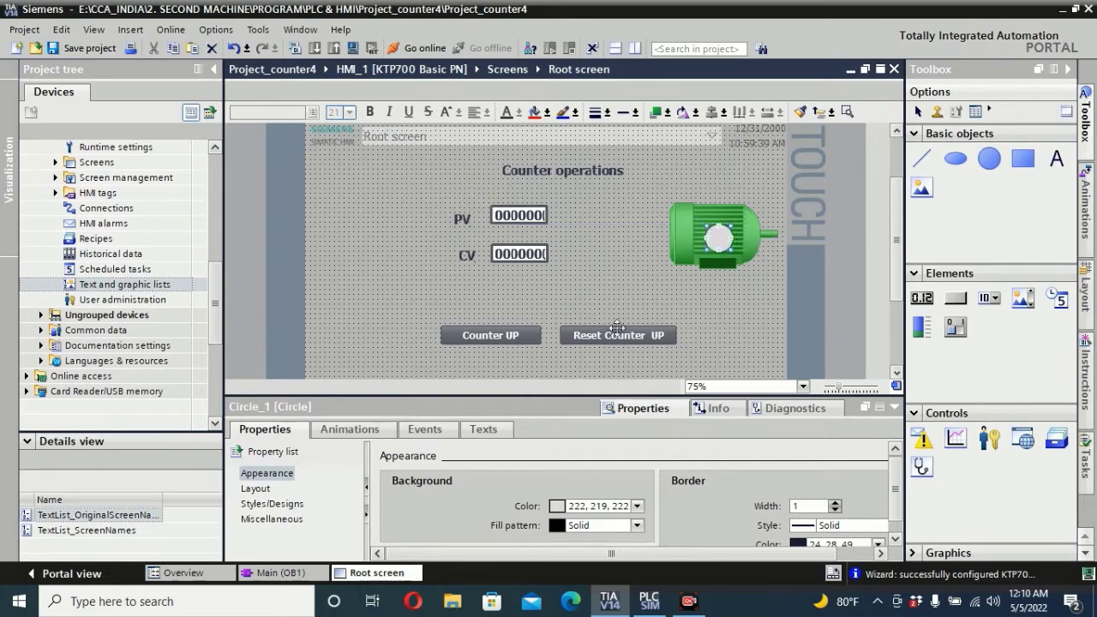
- Add an appearance animation to the circle on the motor and link it to the Counter_status PLC tag
left_click(602, 263)
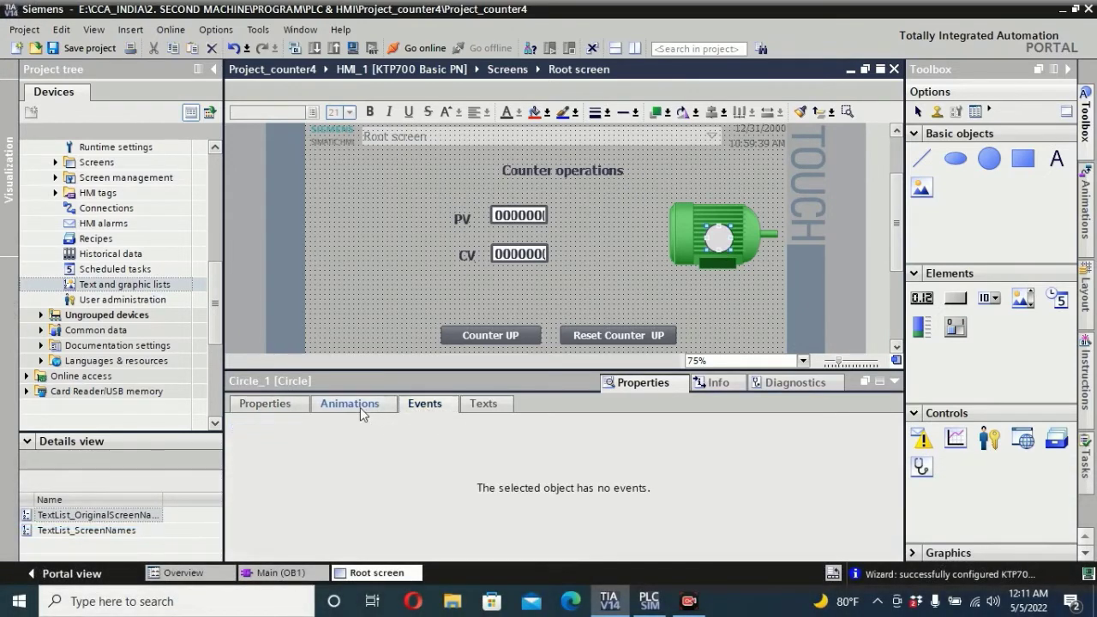
mouse_move(486, 481)
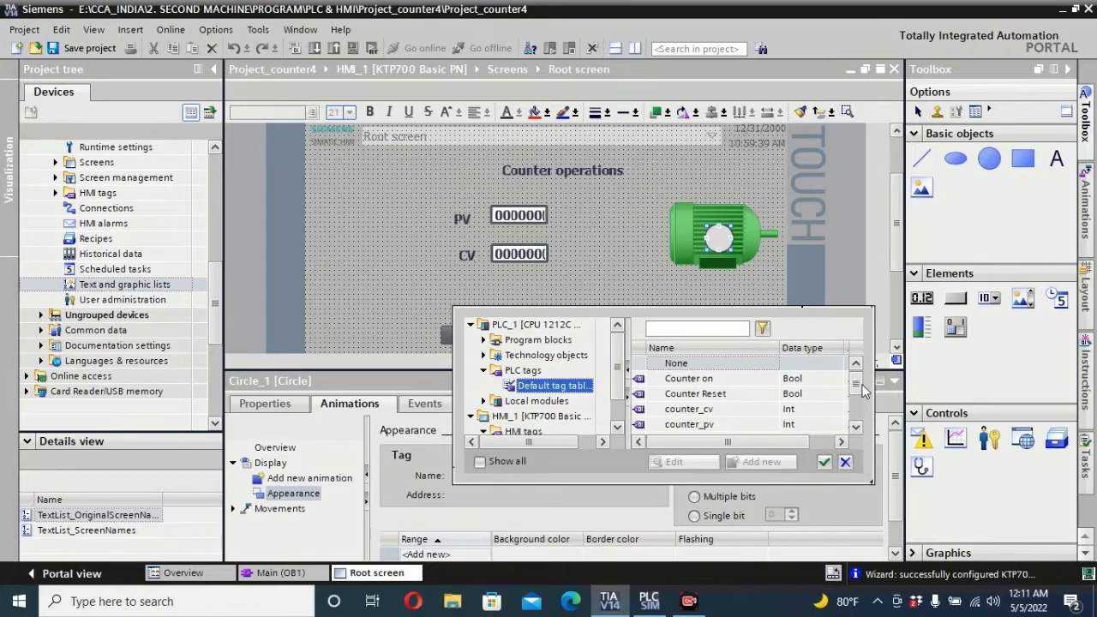
scroll(862, 391, "down", 1)
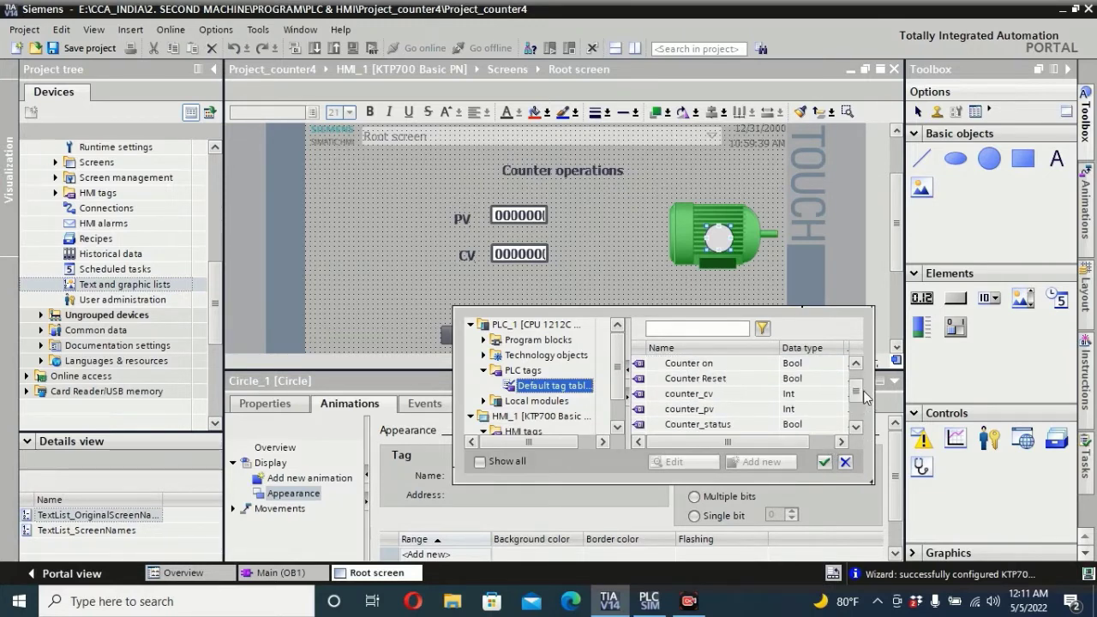
left_click(702, 426)
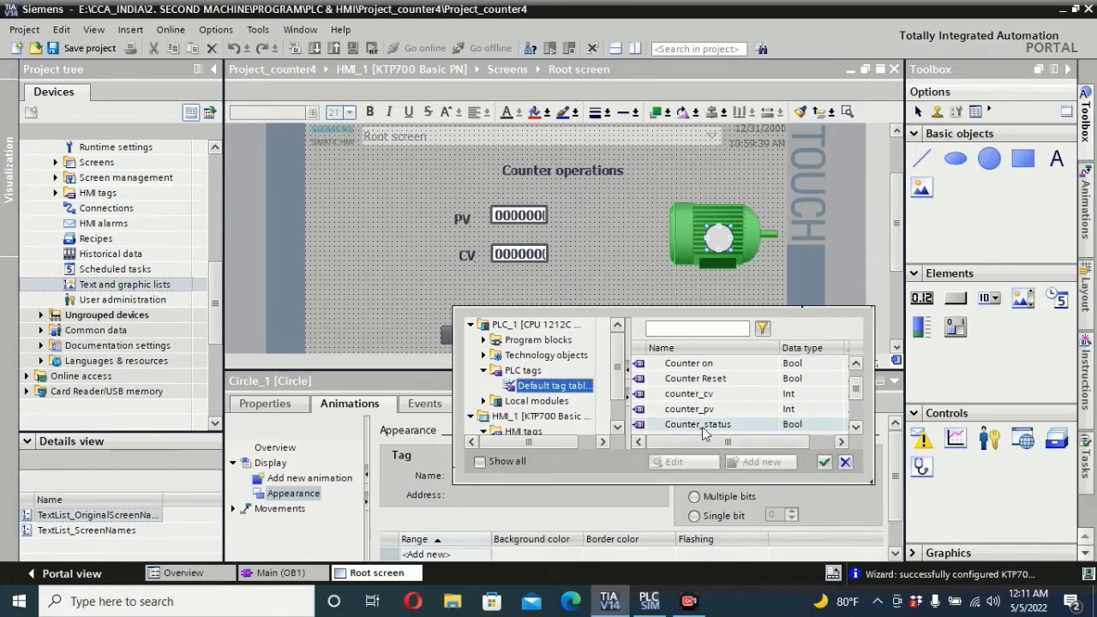
left_click(823, 463)
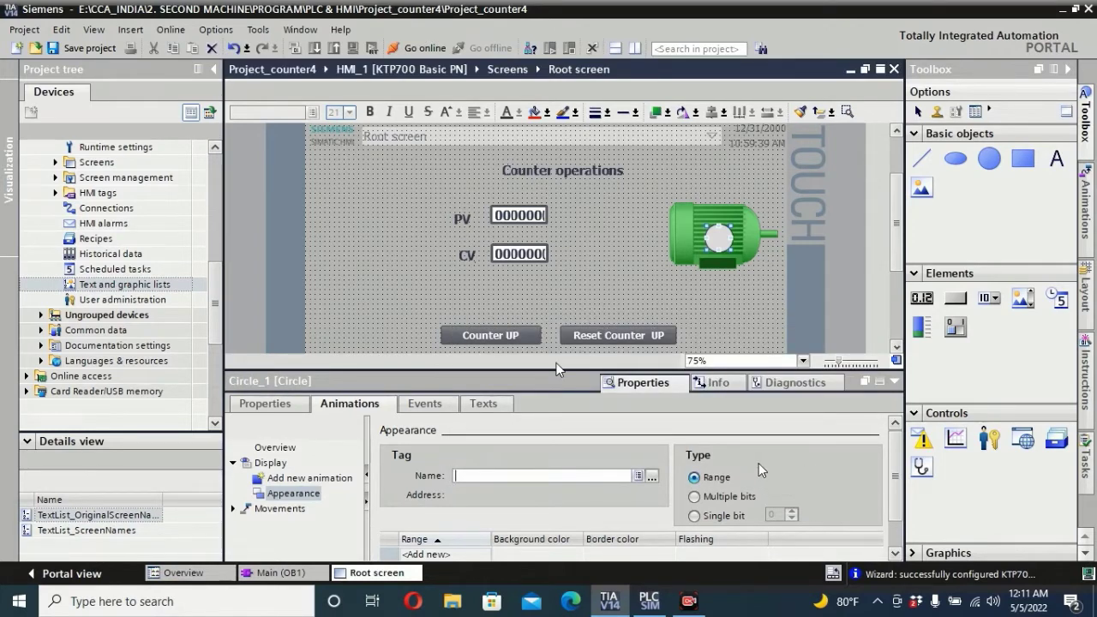
mouse_move(712, 242)
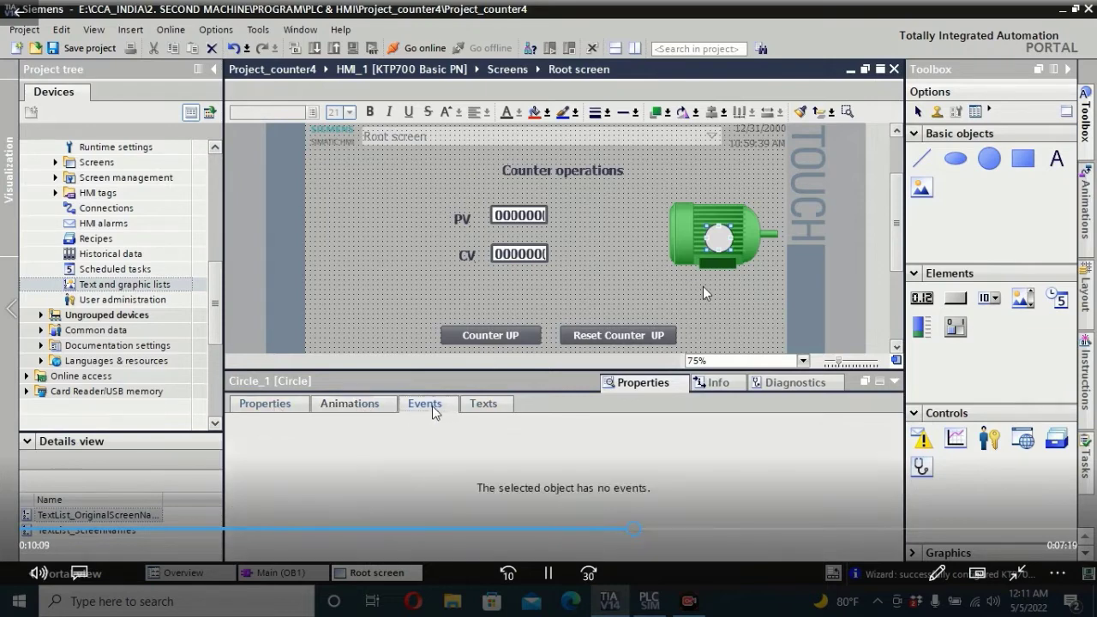
left_click(433, 408)
left_click(265, 404)
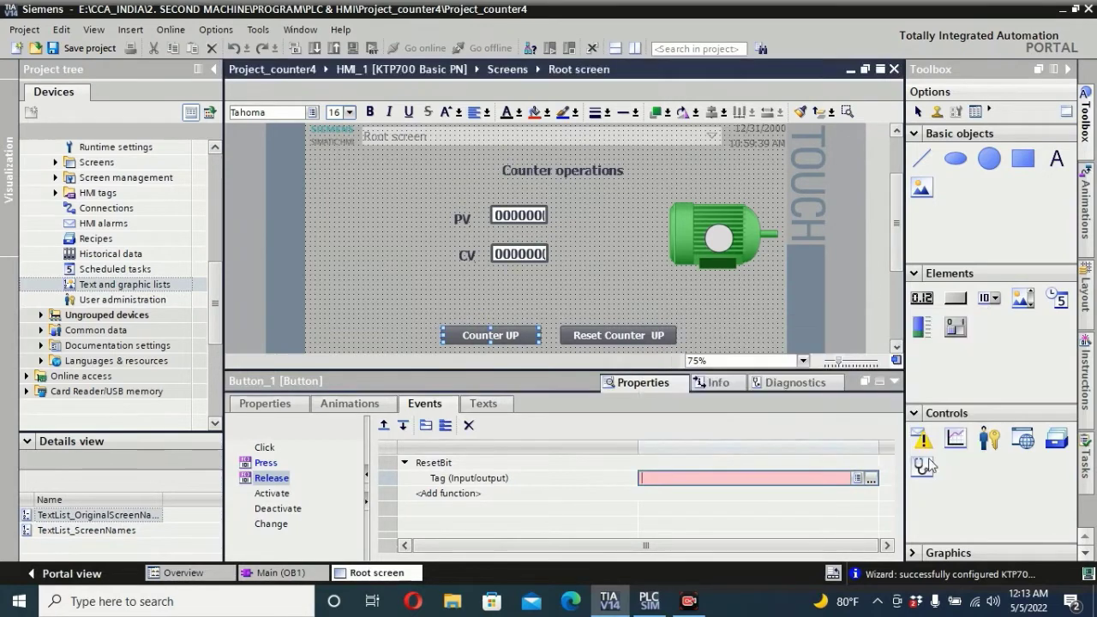
- Assign the Counter on tag to the ResetBit function in the Counter UP button's Release event
left_click(939, 448)
- Add a SetBit function with the Counter Reset tag to the Release event of the Reset Counter UP button
mouse_move(221, 471)
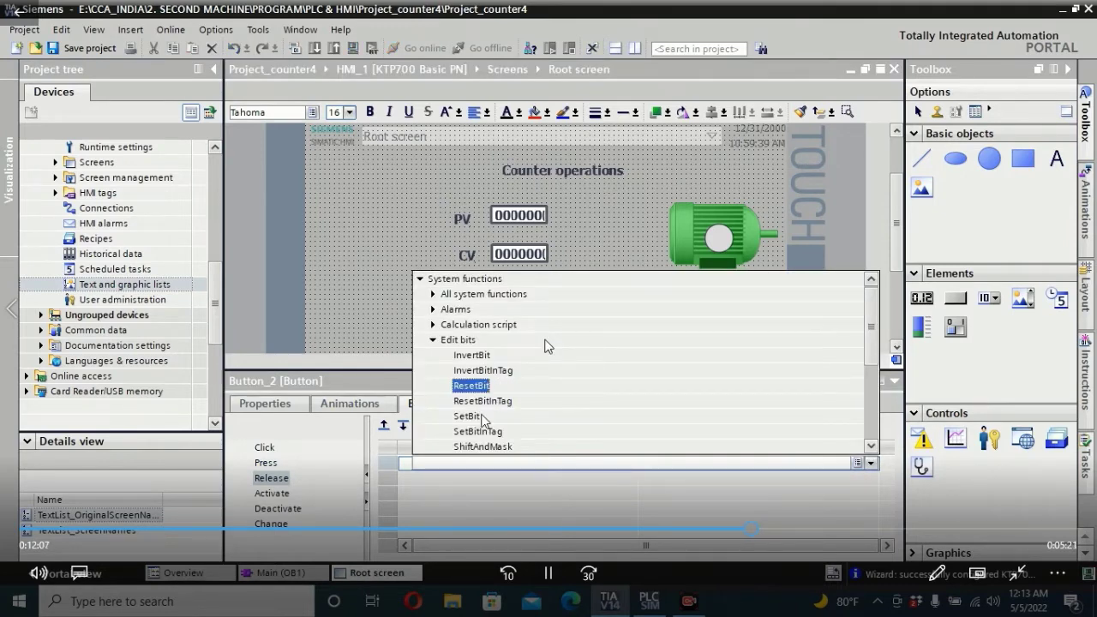
left_click(470, 417)
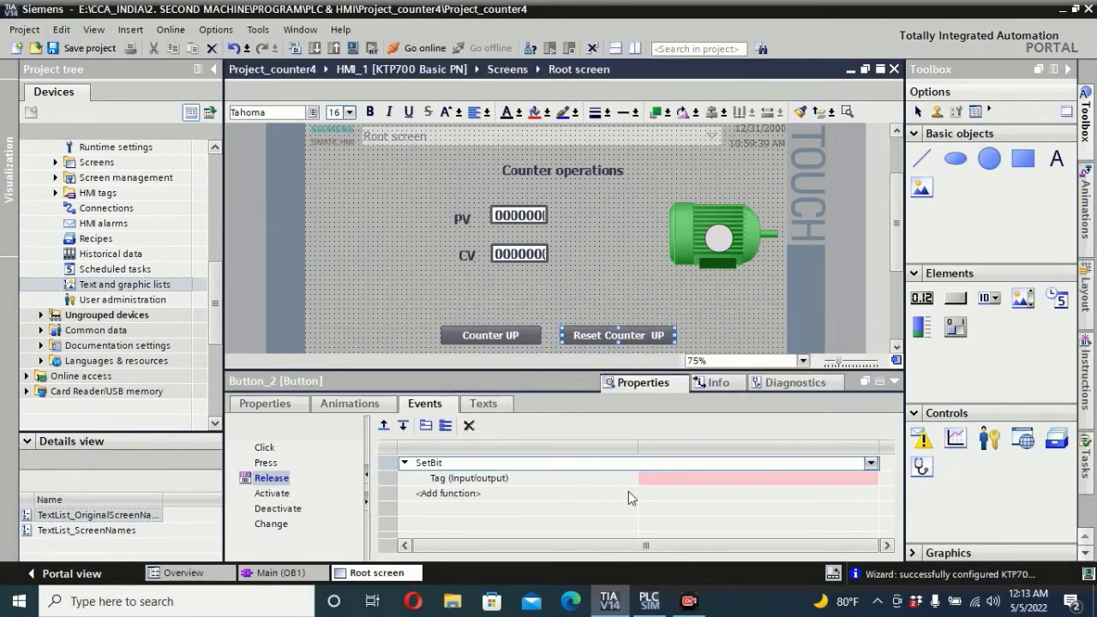
left_click(854, 484)
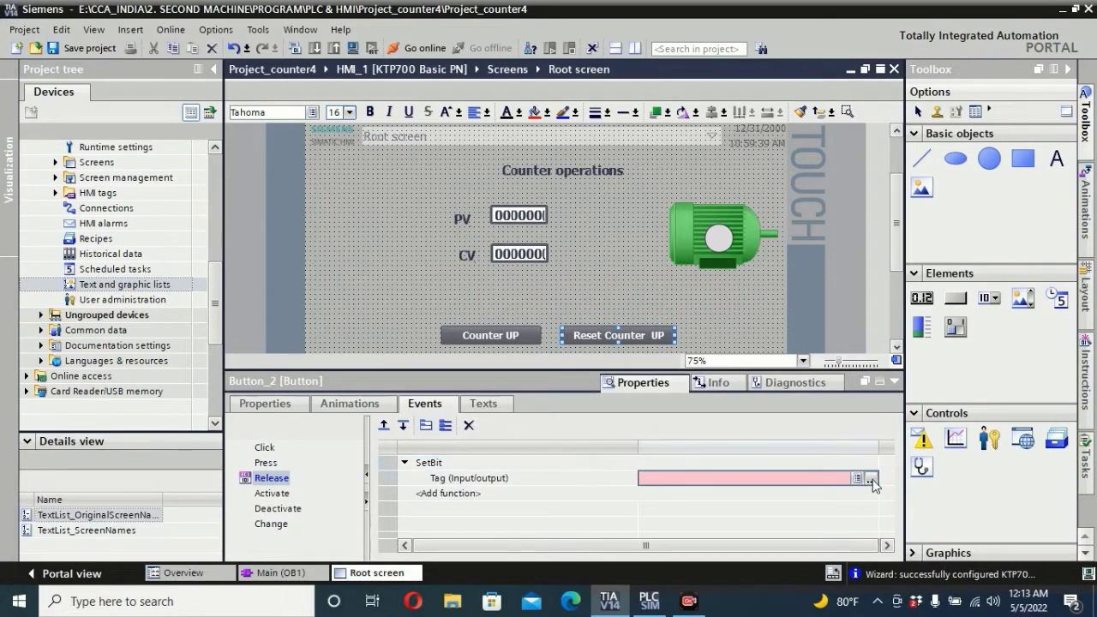
left_click(871, 478)
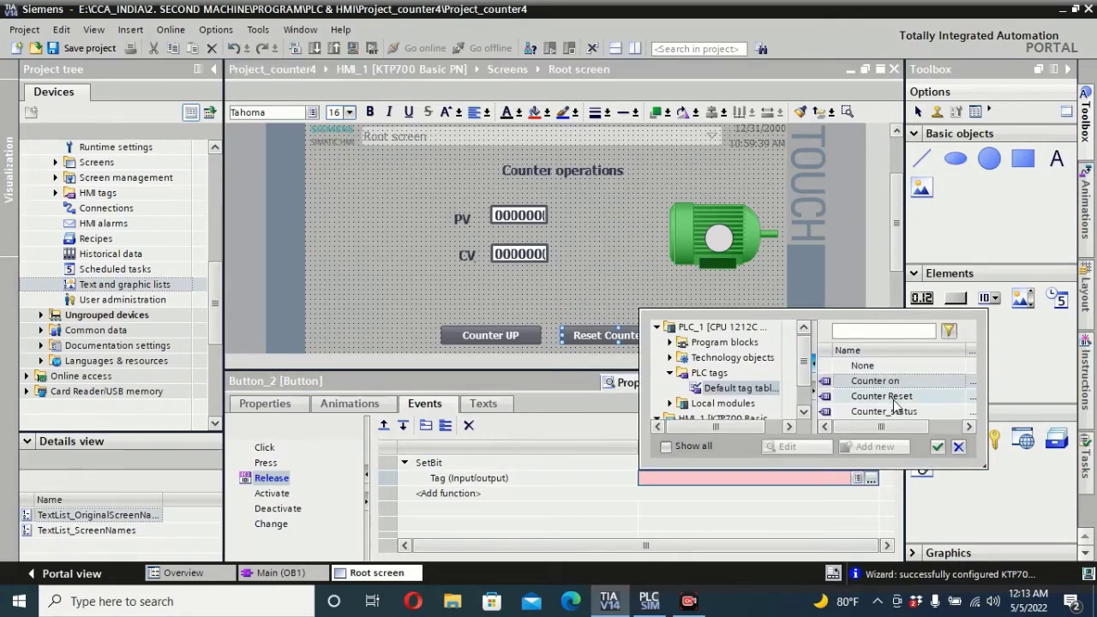
double_click(891, 397)
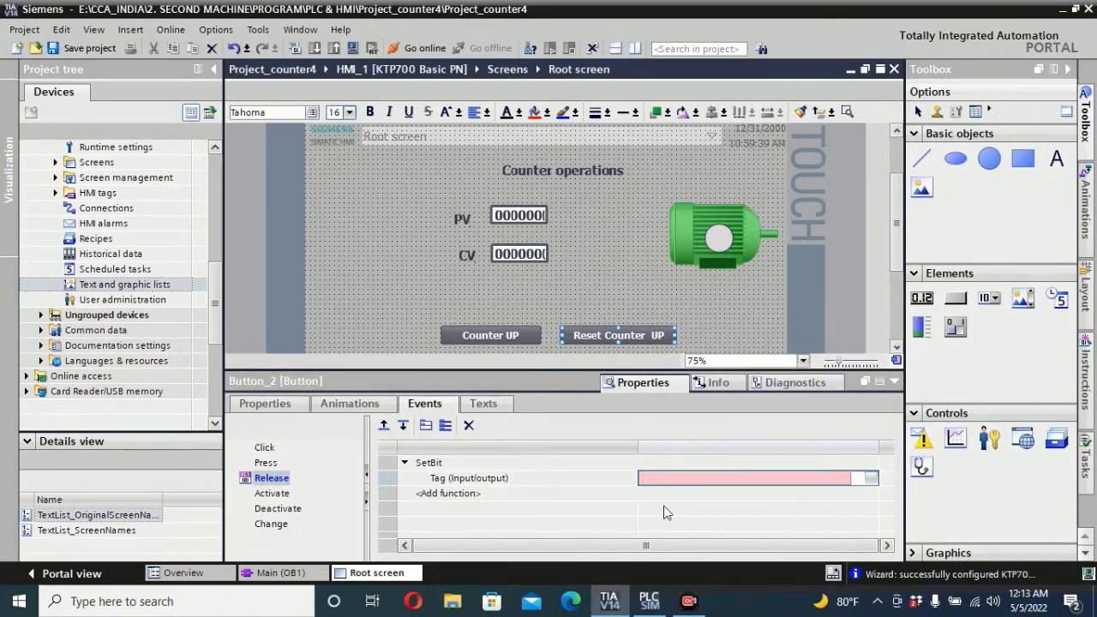
- Add a SetBit function with the Counter Reset tag to the Press event of the Reset Counter UP button
left_click(264, 476)
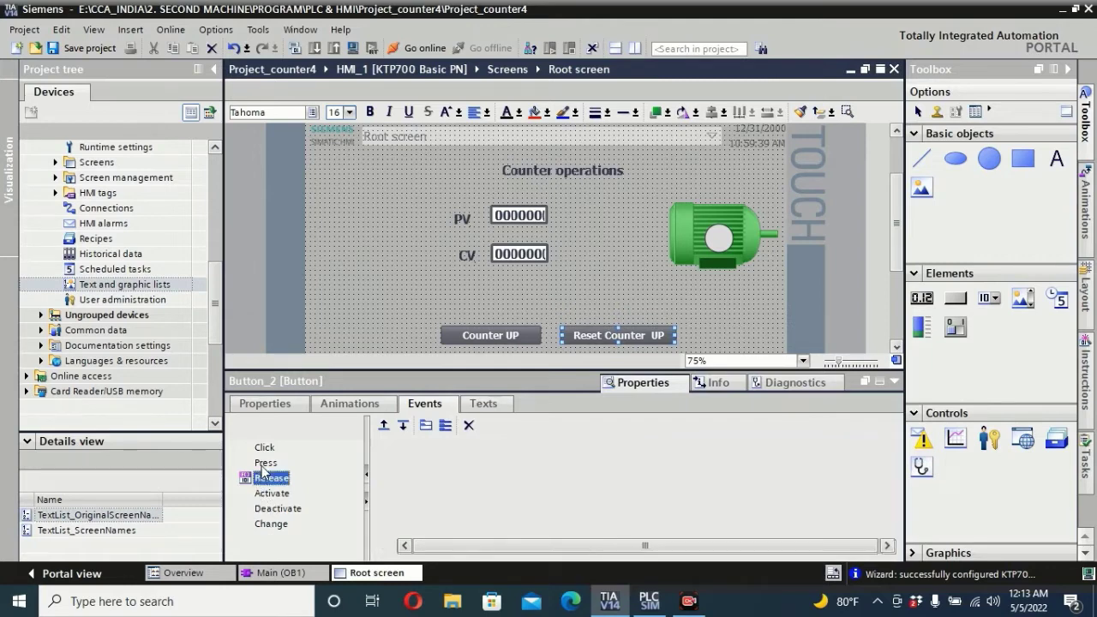
left_click(265, 463)
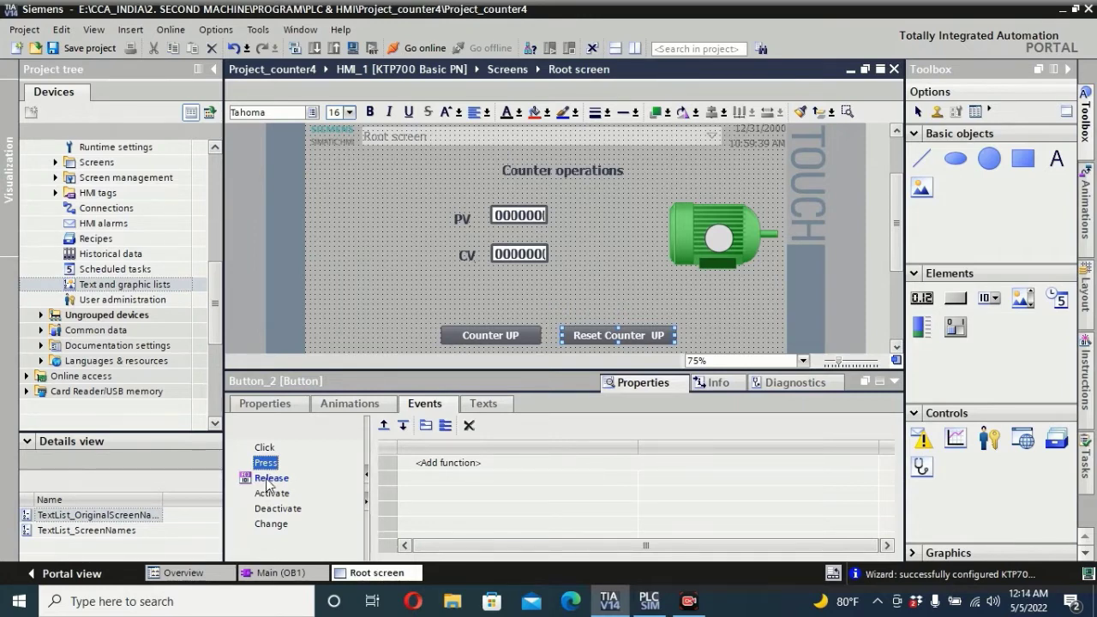
left_click(536, 468)
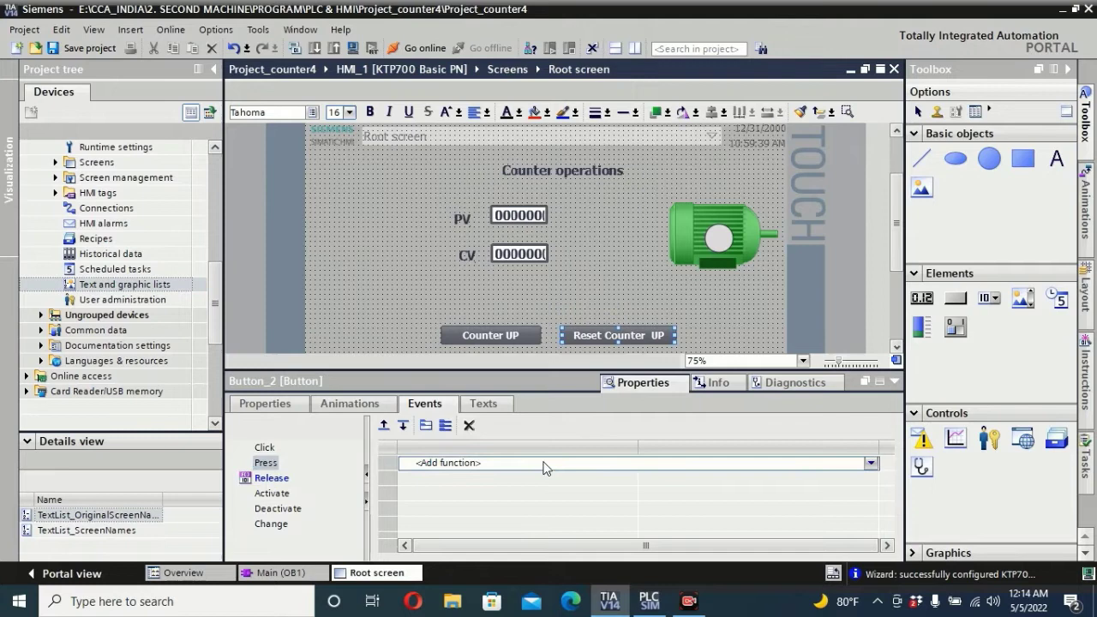
left_click(858, 466)
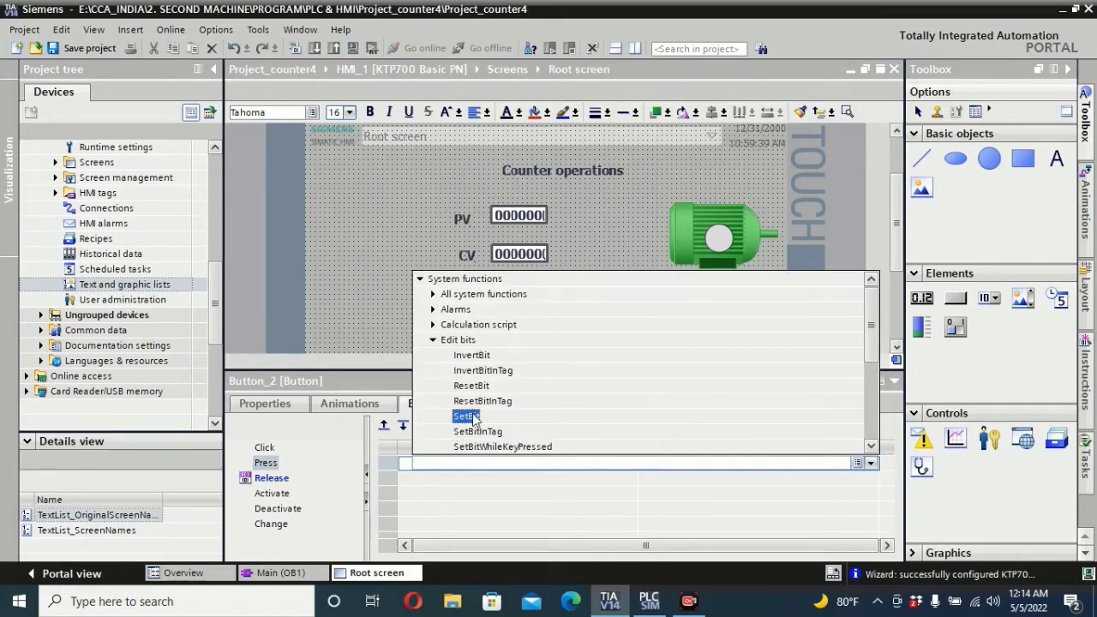
left_click(473, 417)
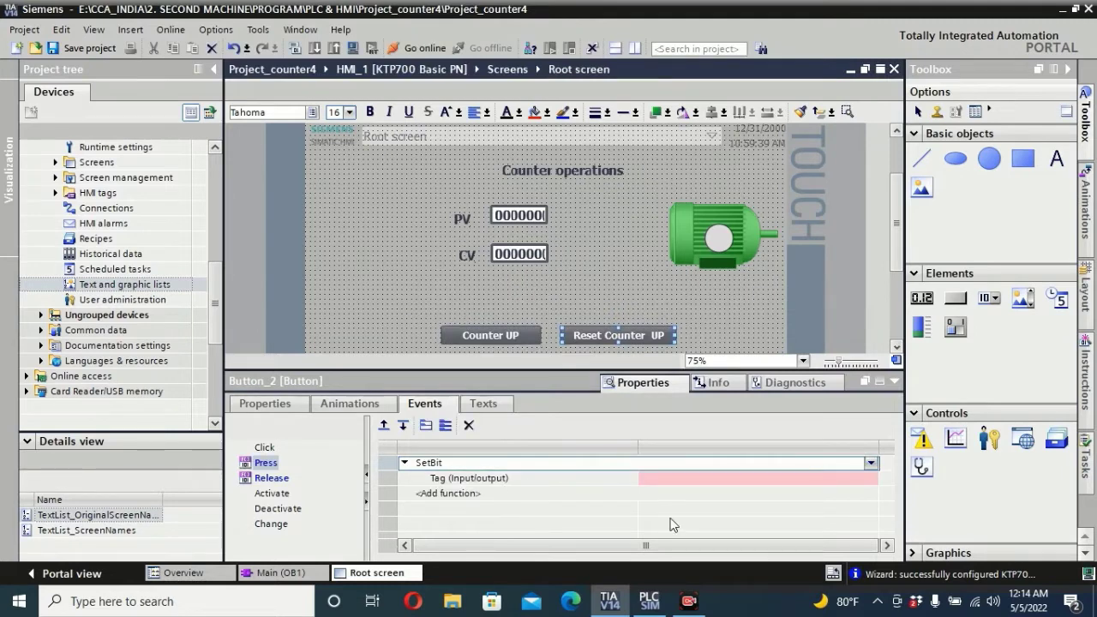
left_click(854, 479)
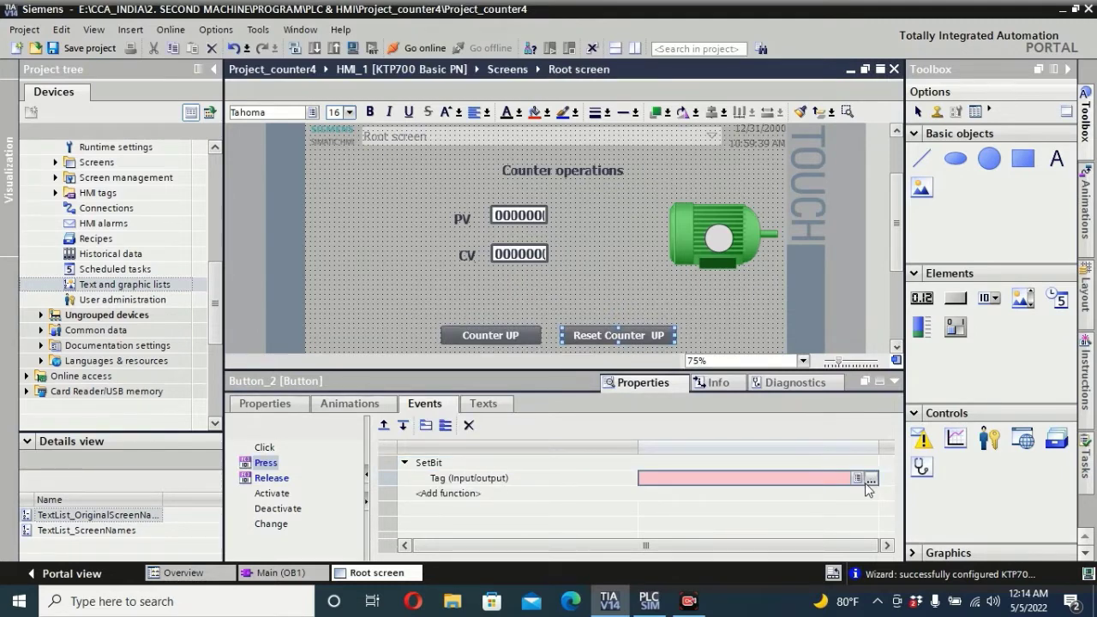
left_click(870, 480)
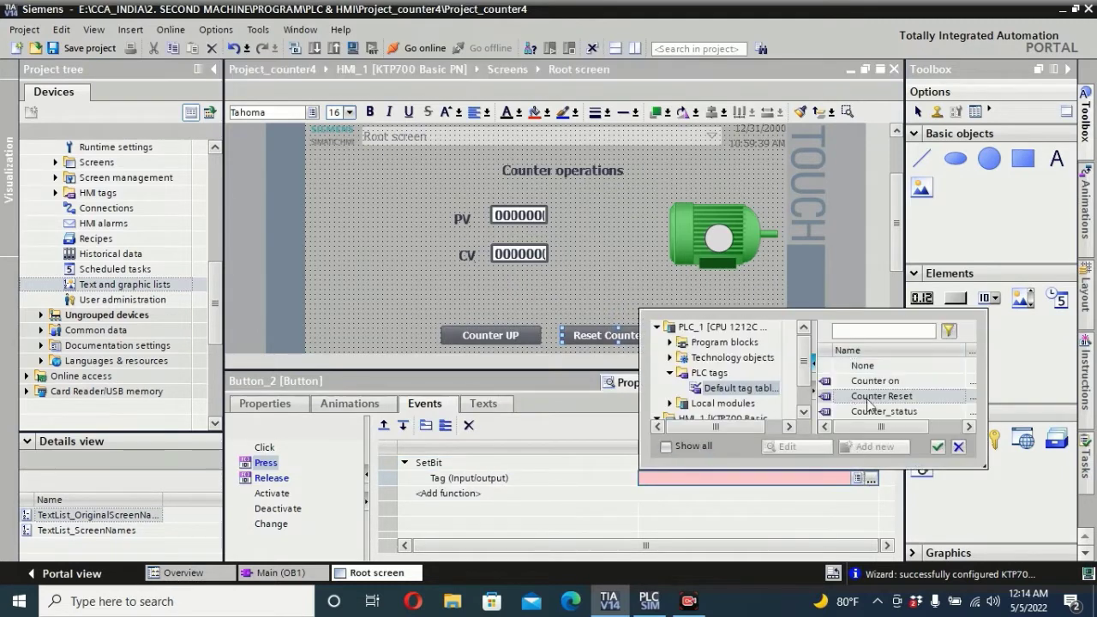
double_click(894, 398)
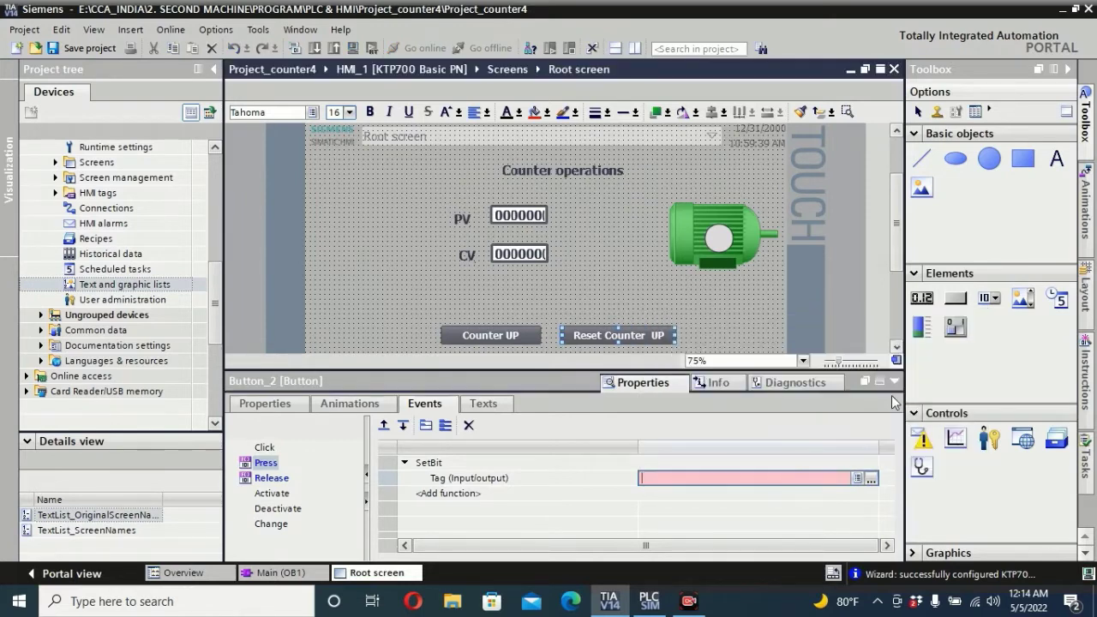
- Change the function in the Reset Counter UP button's Release event to ResetBit
left_click(271, 478)
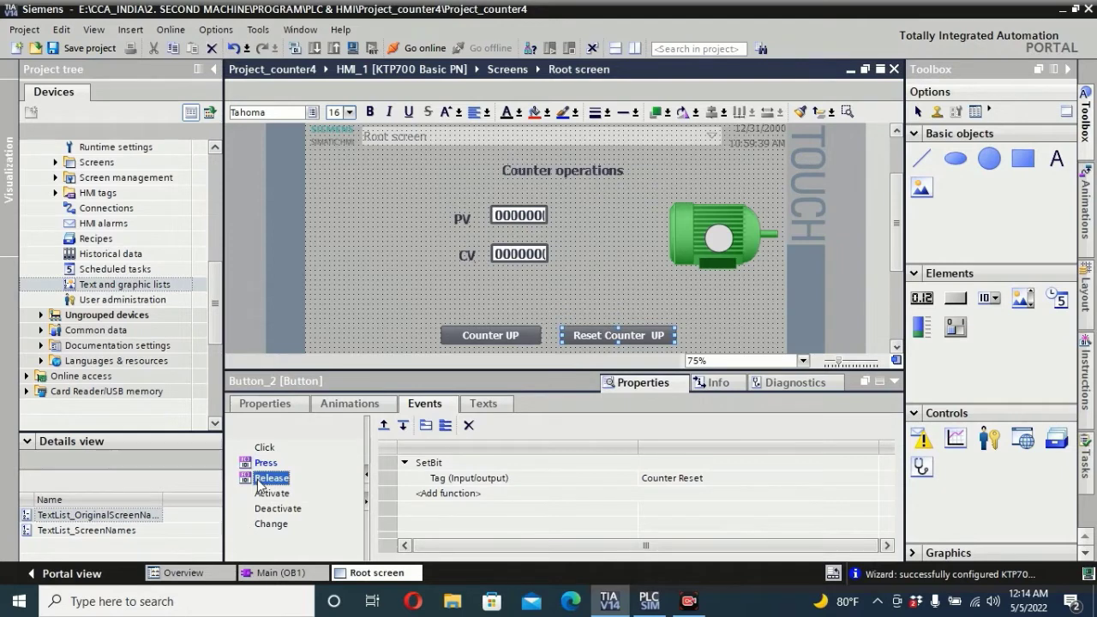
left_click(591, 463)
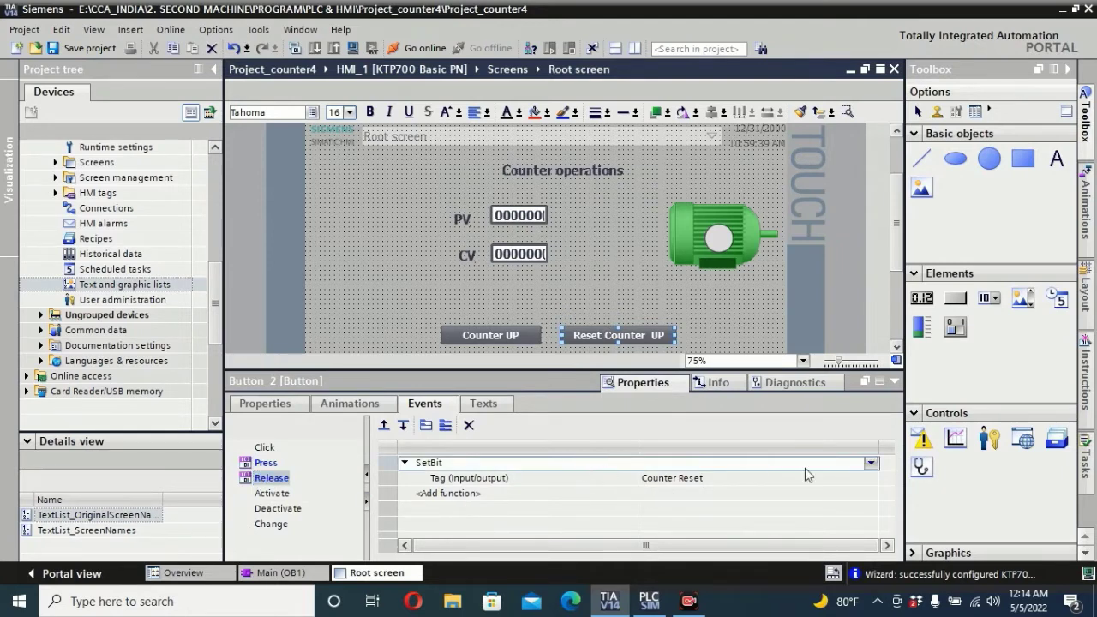
left_click(870, 464)
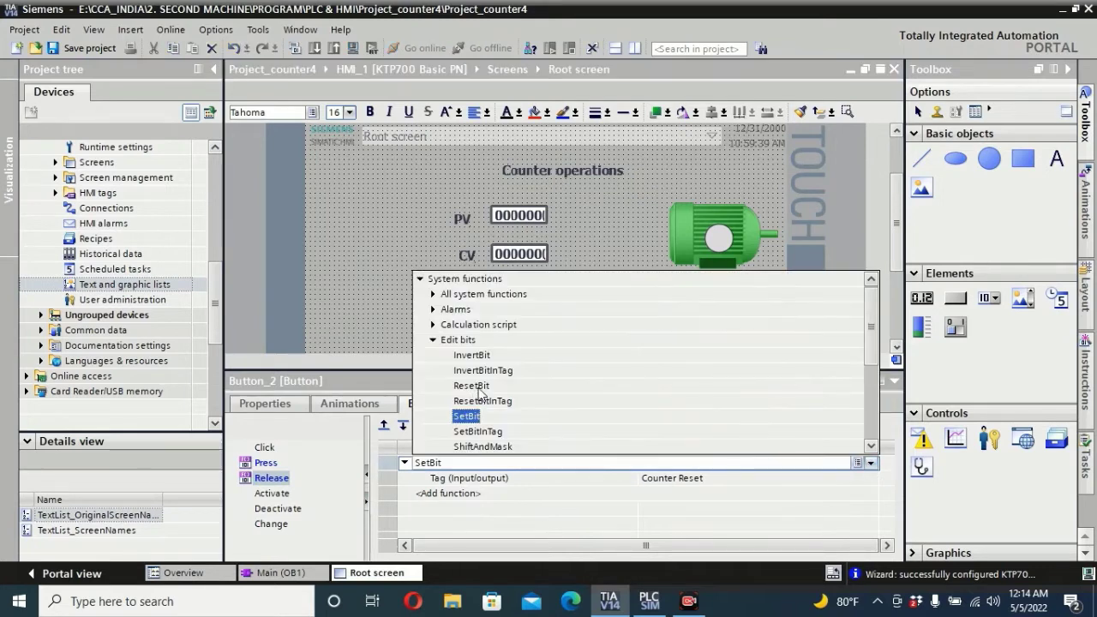
left_click(479, 387)
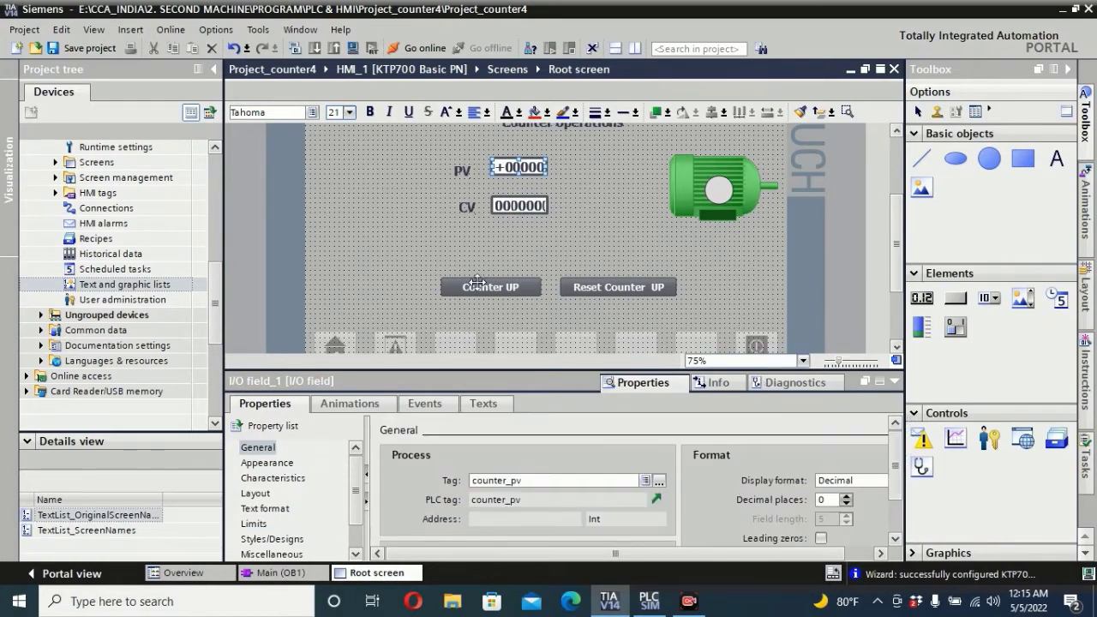
- Assign the counter_cv tag from the default PLC tag table to the CV field
mouse_move(558, 327)
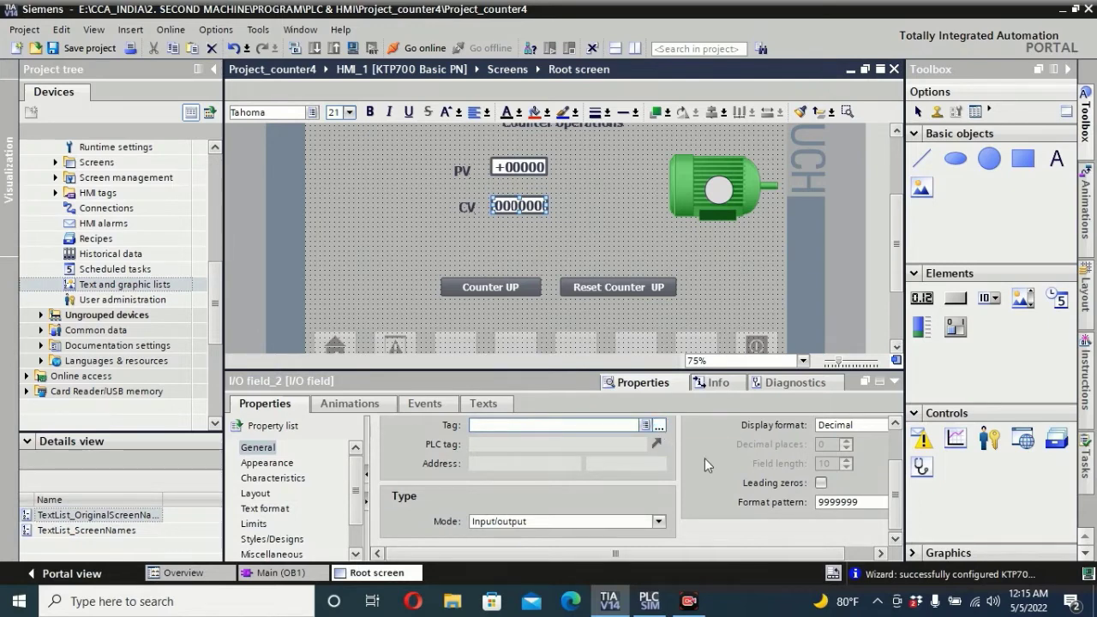
left_click(660, 425)
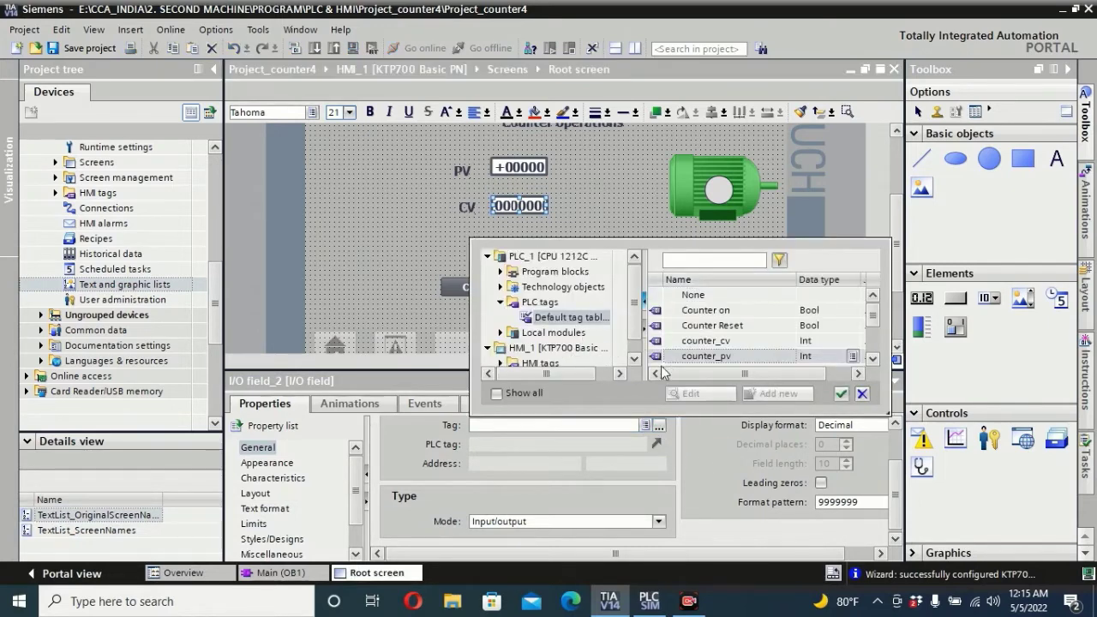
left_click(730, 341)
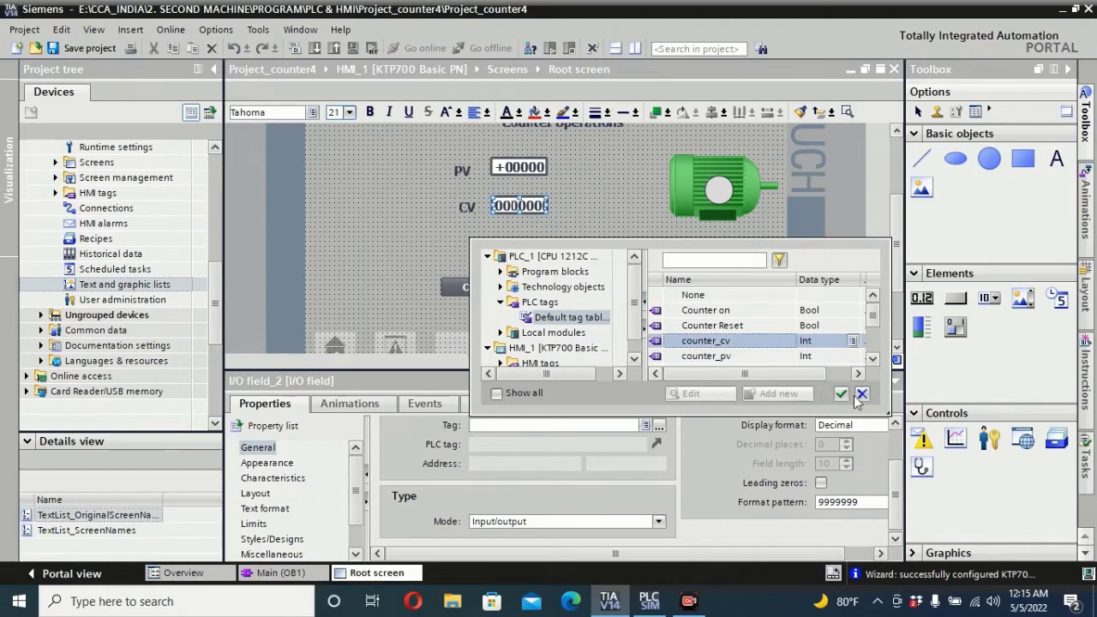
left_click(841, 393)
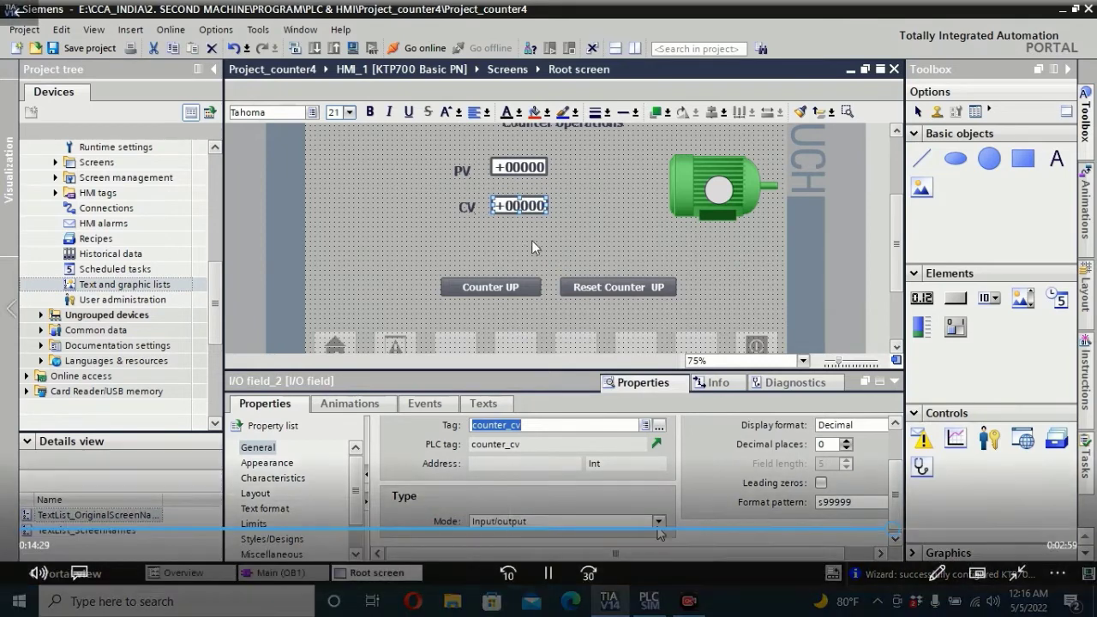
- Open the mode choices of the CV field
left_click(659, 523)
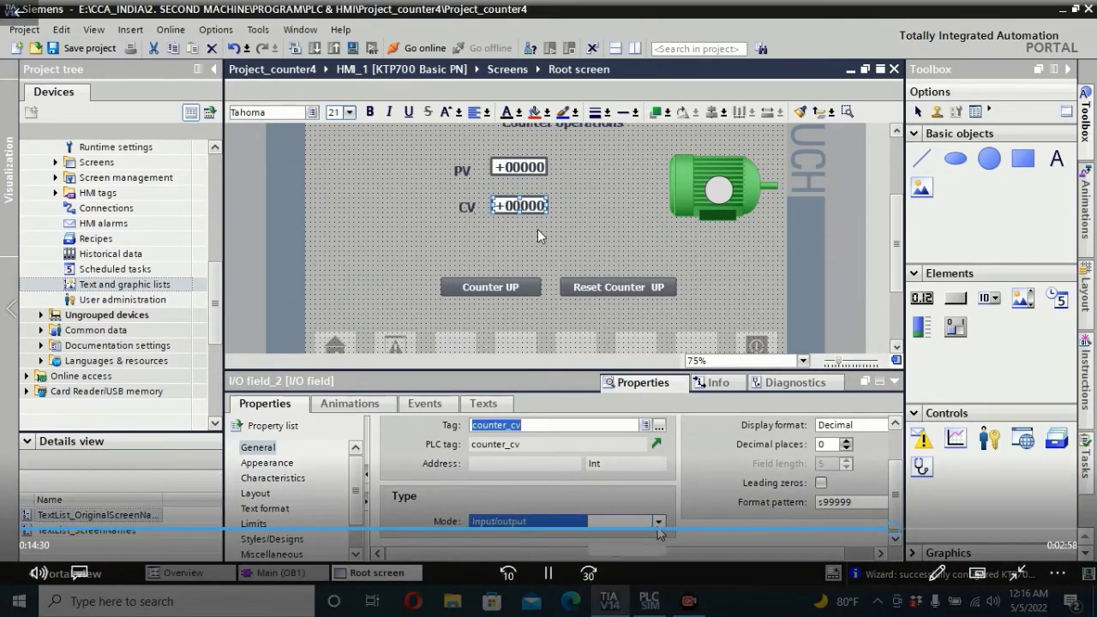
left_click(439, 514)
key("Down")
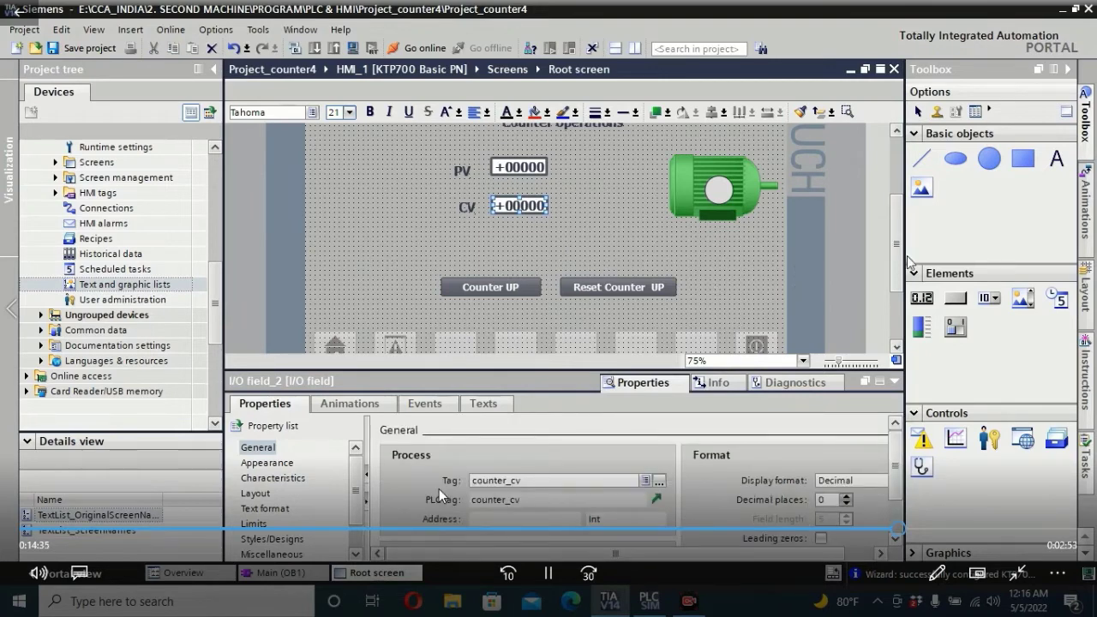
scroll(902, 254, "down", 3)
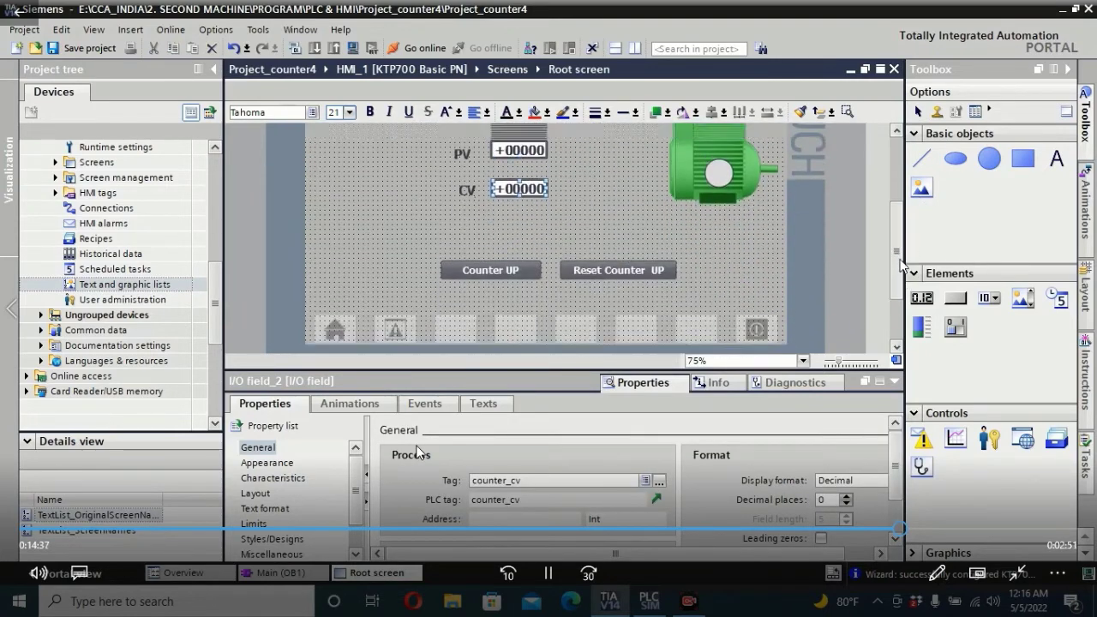
- Save the project and start the simulation of the HMI root screen
scroll(902, 257, "up", 3)
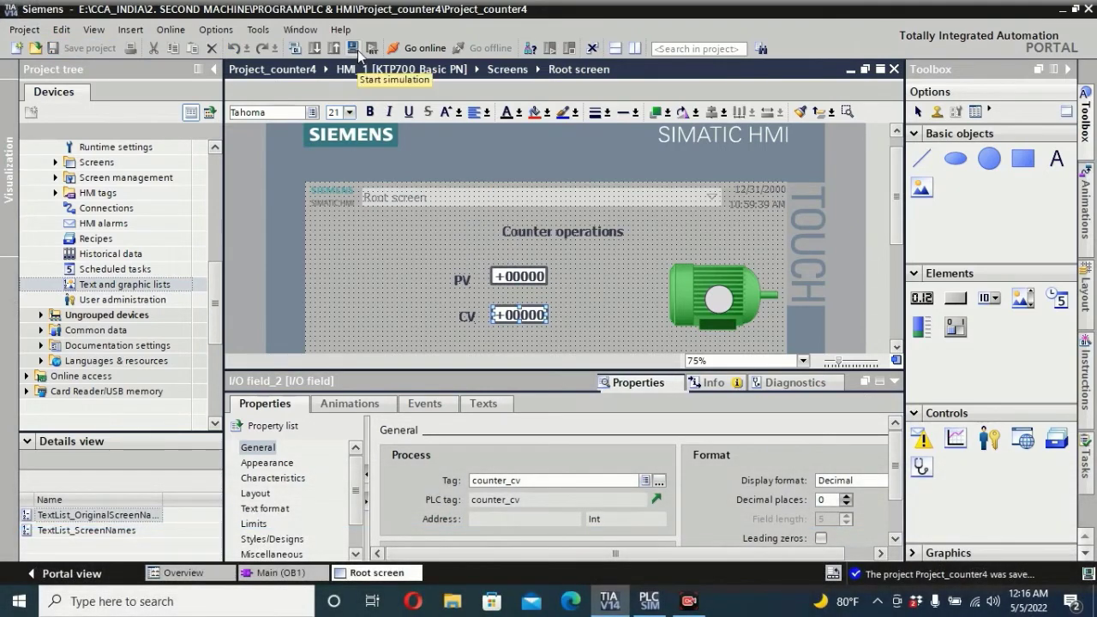
mouse_move(870, 520)
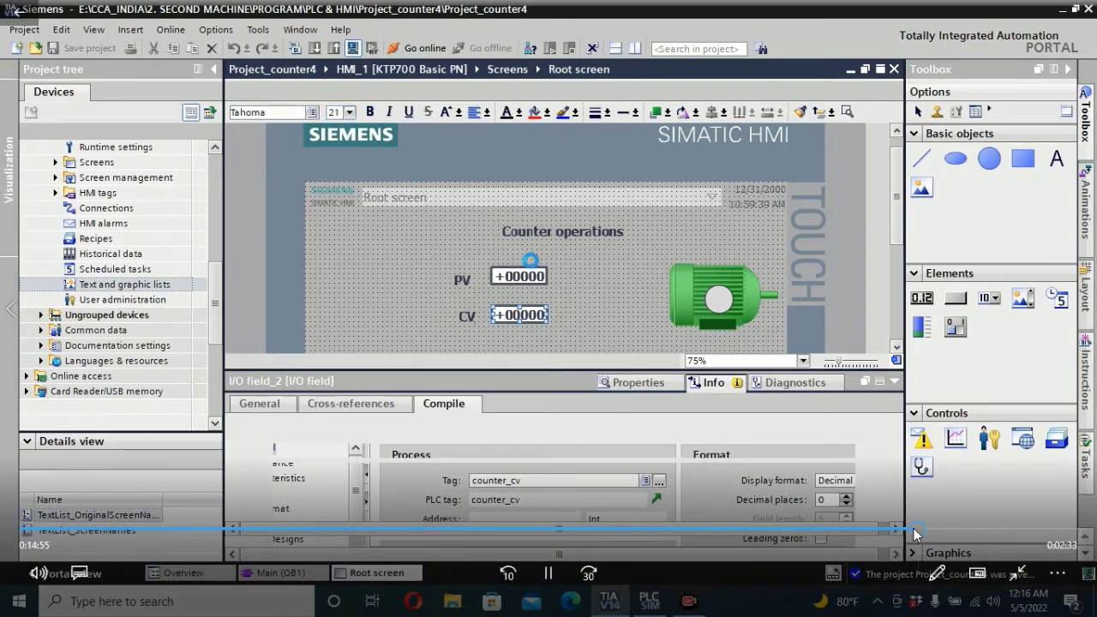
left_click(962, 530)
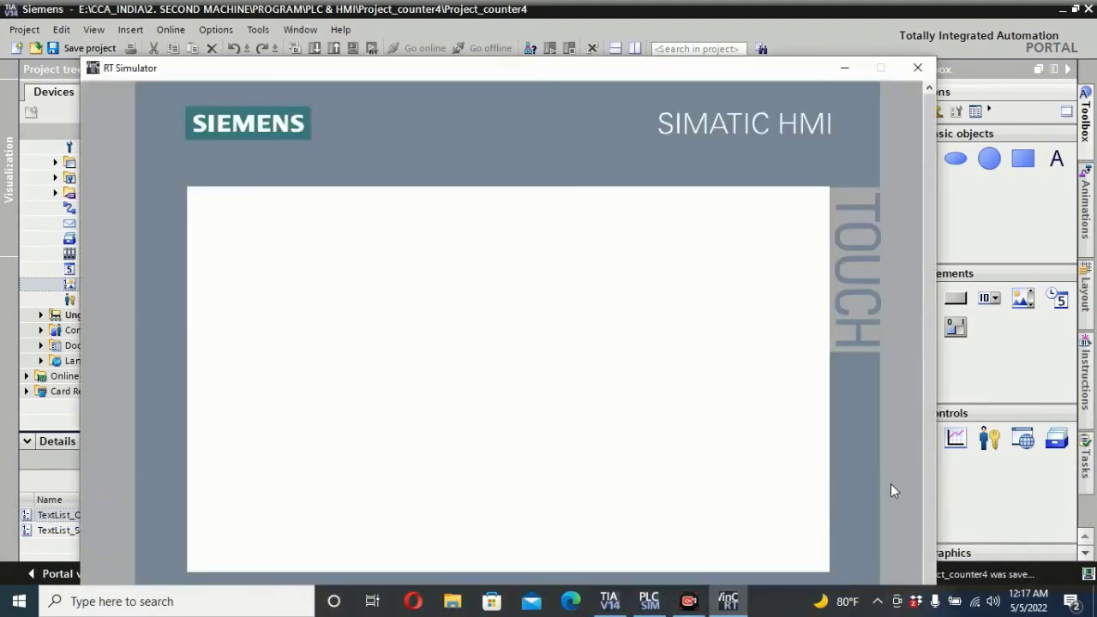
- Set the PV field to 5 in the running HMI simulation
mouse_move(588, 73)
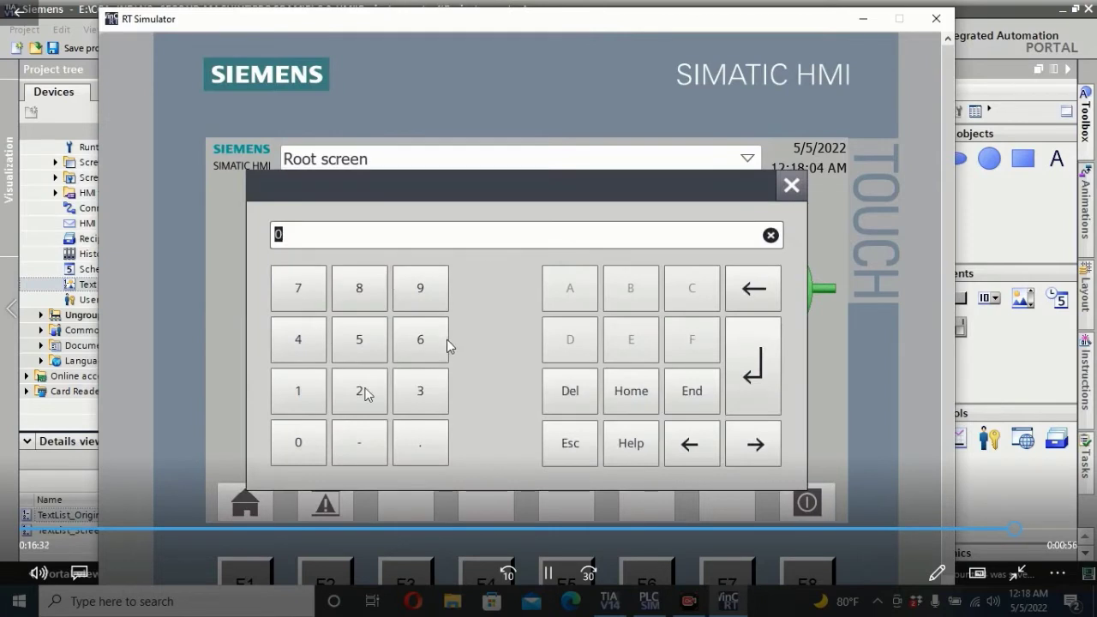
left_click(360, 340)
left_click(752, 366)
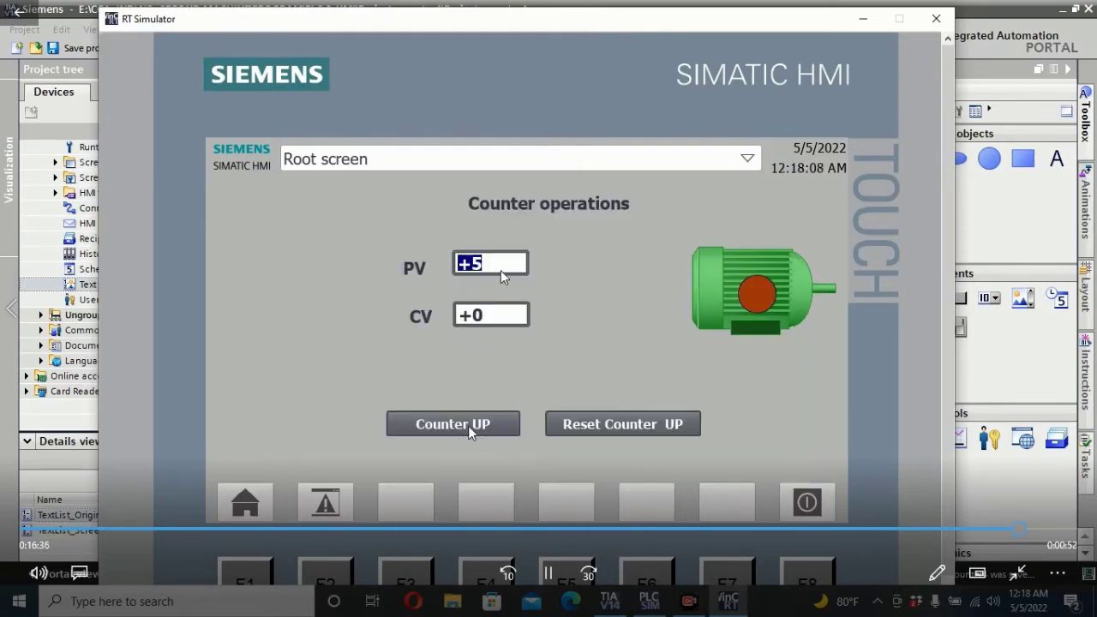